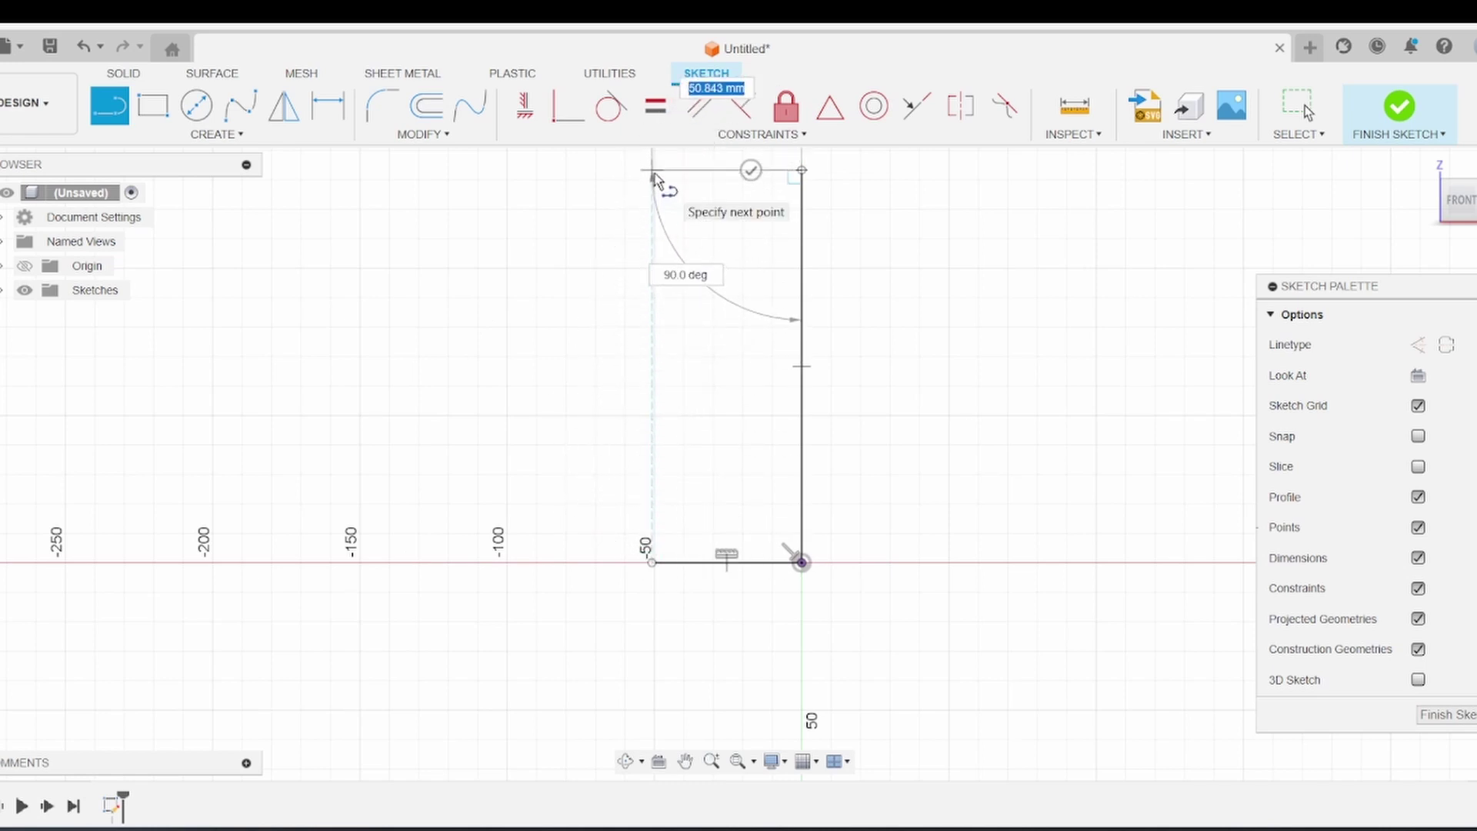
# Step: Draw the profile's upper horizontal line, about 51 mm long, from the top of the vertical line toward the open side
pyautogui.click(653, 170)
pyautogui.press('Escape')
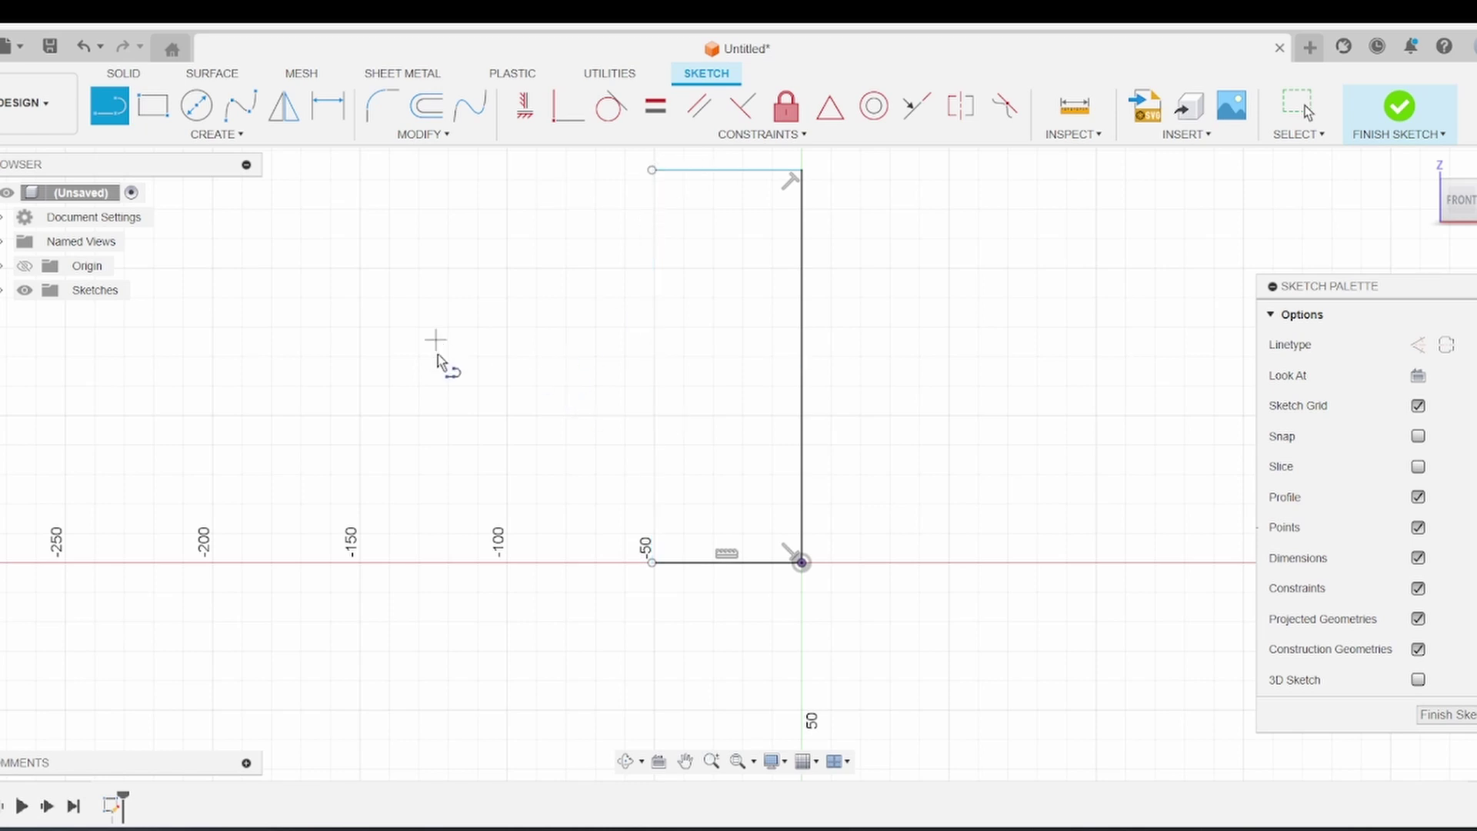
pyautogui.press('Escape')
# Step: Close the profile with an S-shaped fit-point spline joining the free ends of the two horizontal lines, and finish the sketch
pyautogui.moveTo(437, 354); pyautogui.dragTo(502, 431, button='middle')
pyautogui.click(241, 105)
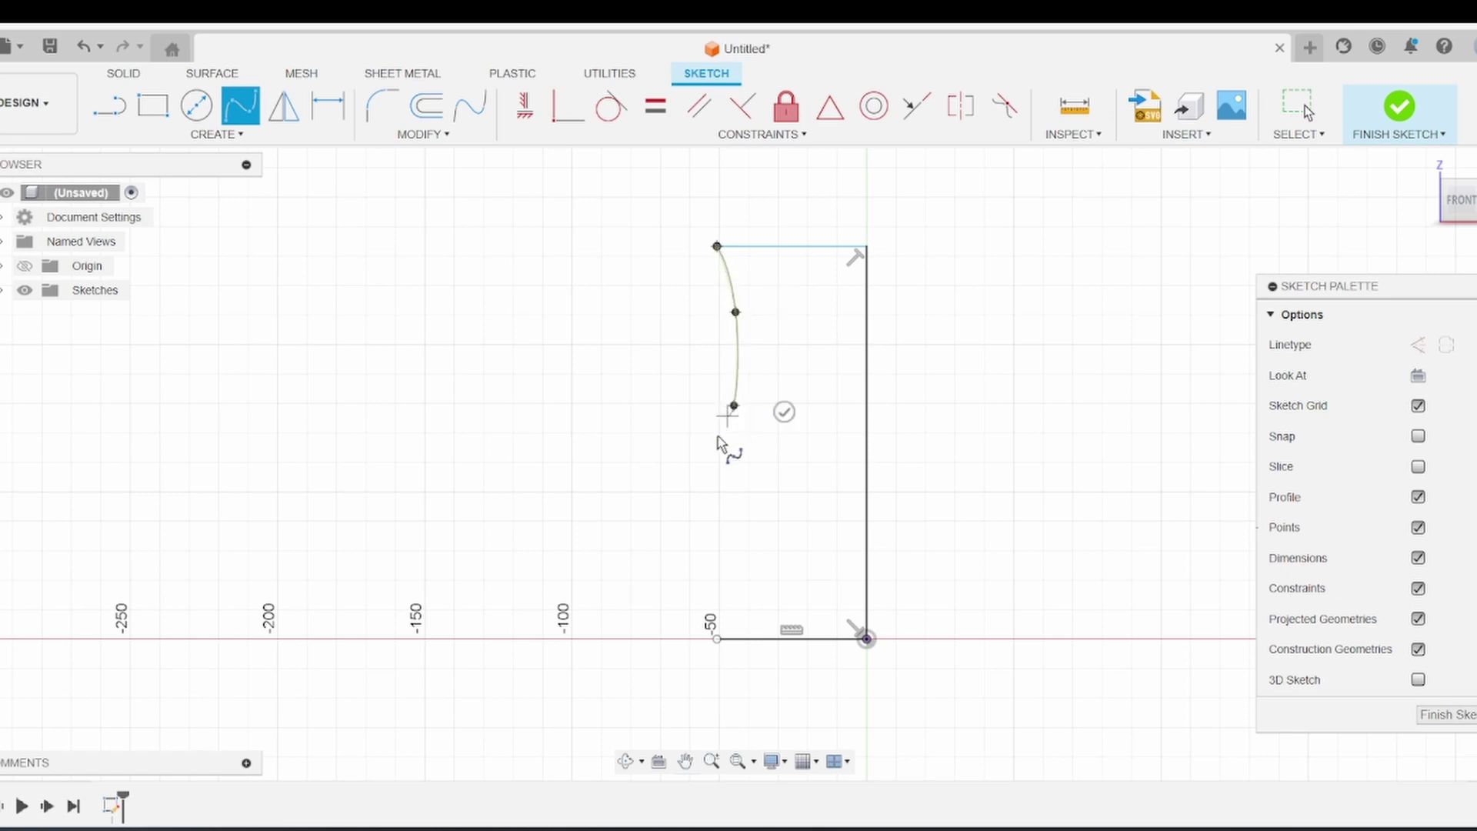
pyautogui.click(717, 638)
pyautogui.scroll(-1, 627, 680)
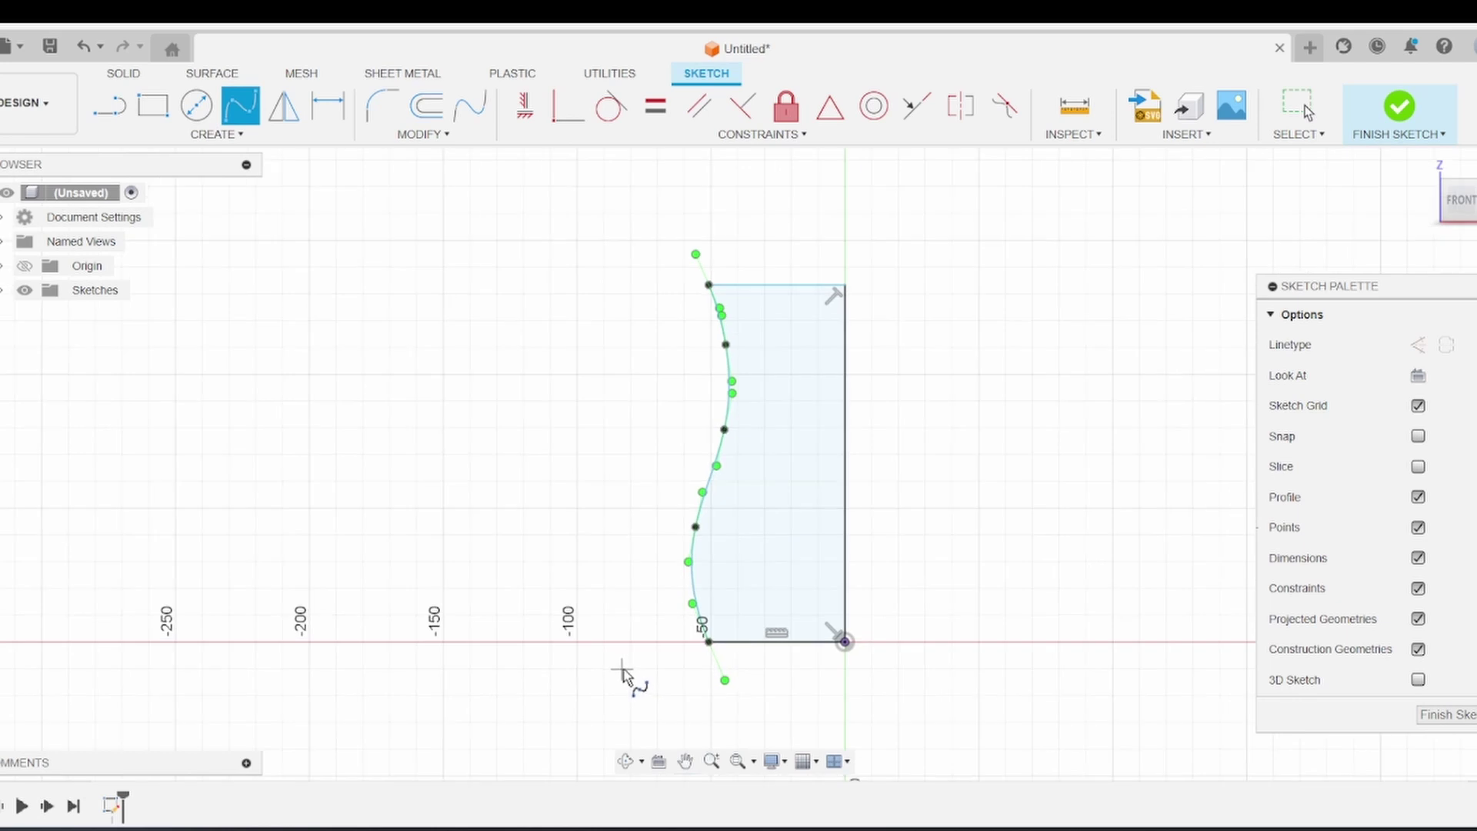
pyautogui.press('Escape')
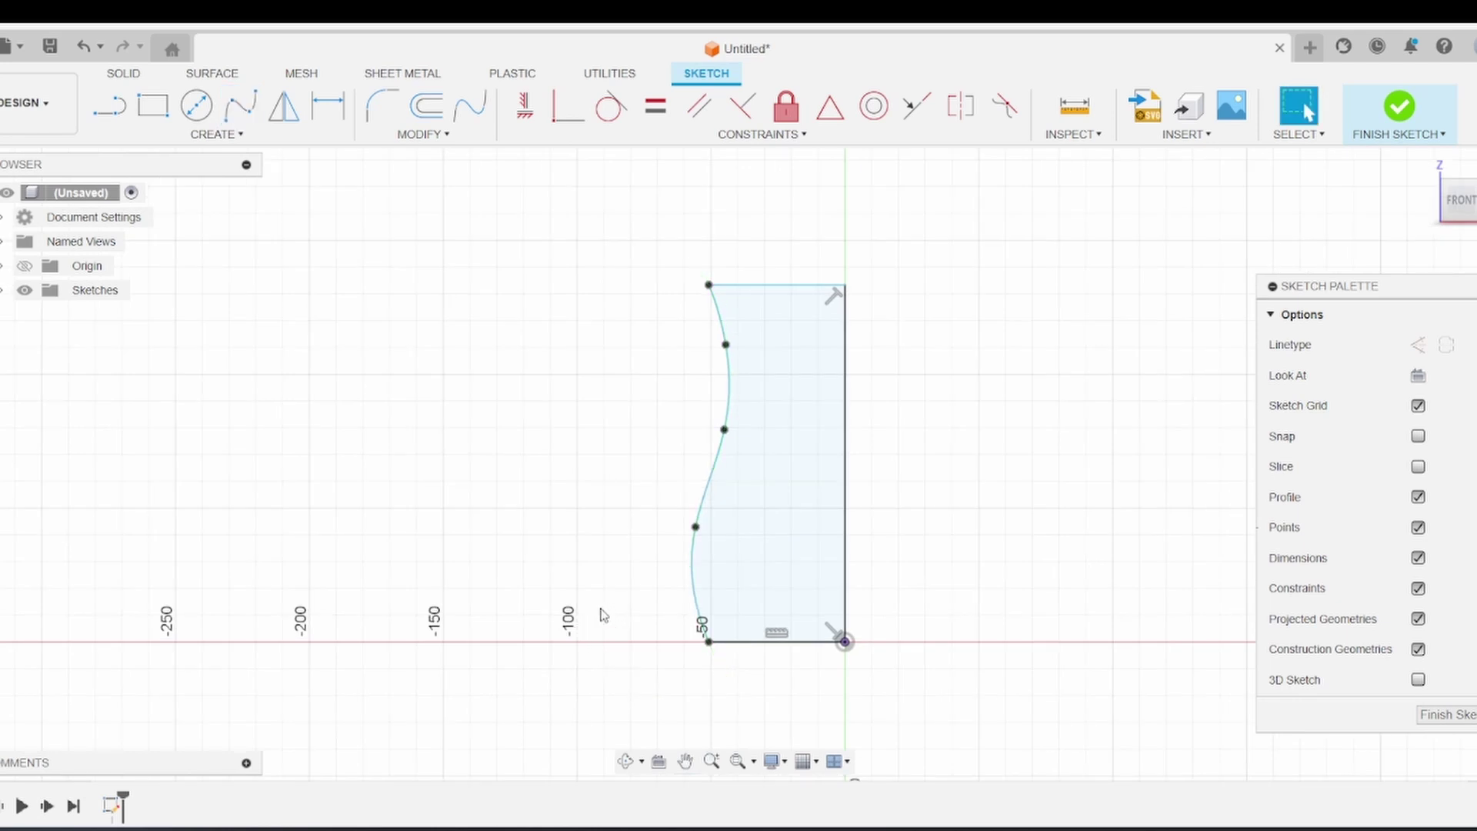
pyautogui.click(1450, 722)
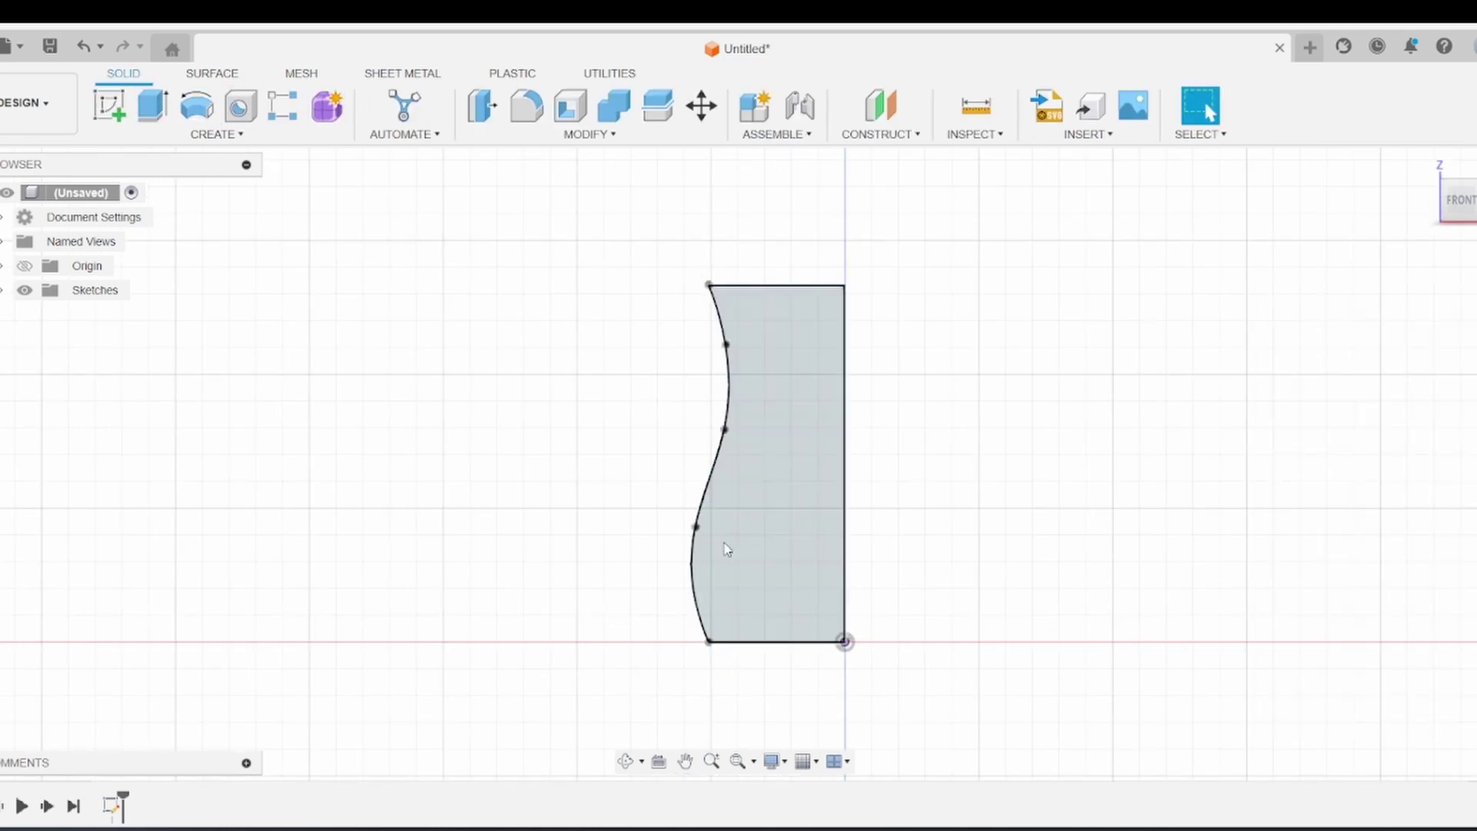
# Step: Revolve the closed profile around its straight vertical edge as a new body
pyautogui.moveTo(726, 544)
pyautogui.keyDown('shift'); pyautogui.mouseDown(button='middle')
pyautogui.moveTo(685, 537)
pyautogui.moveTo(714, 564)
pyautogui.mouseUp(button='middle'); pyautogui.keyUp('shift')
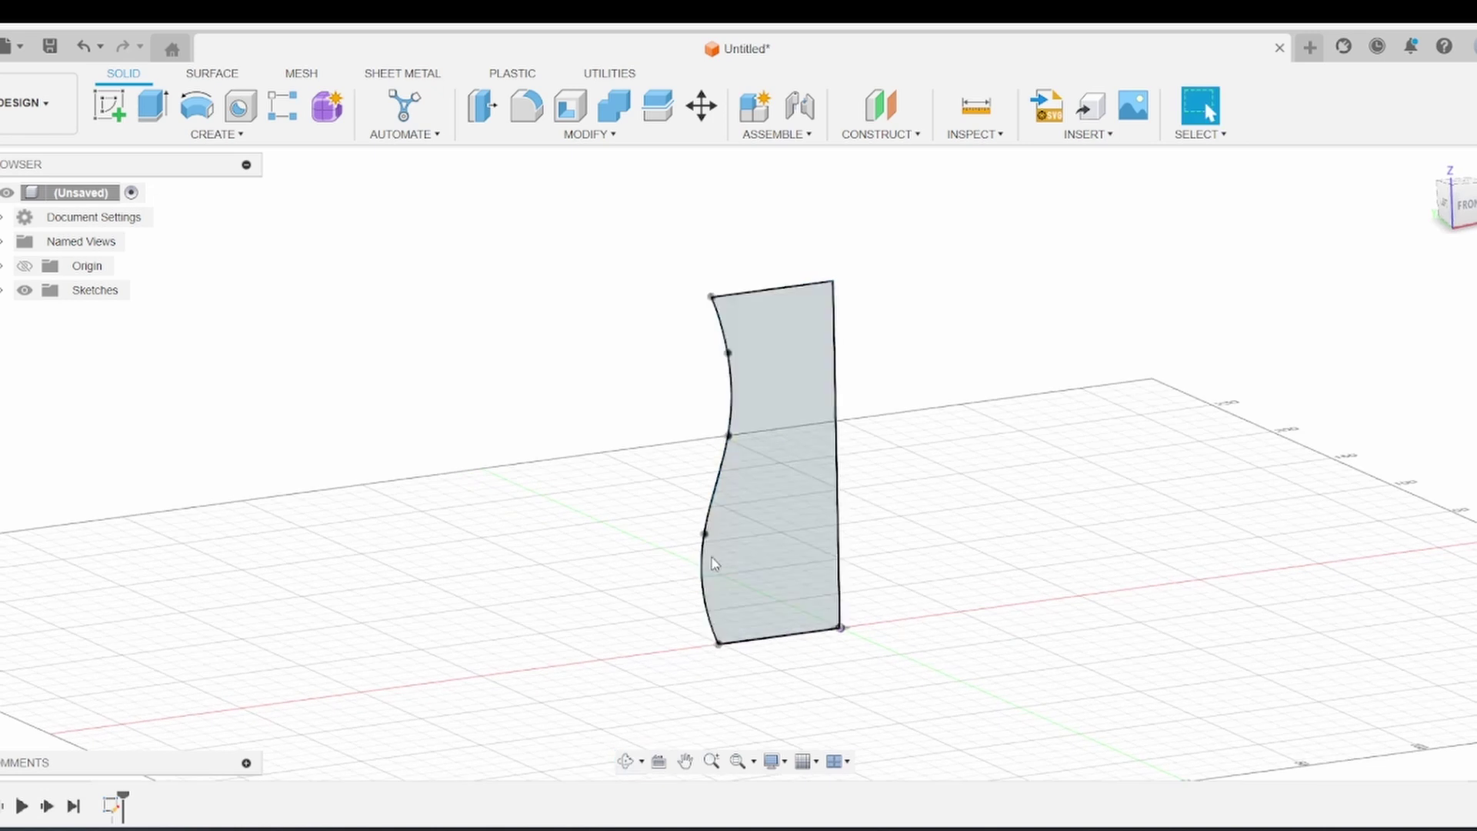
pyautogui.click(198, 108)
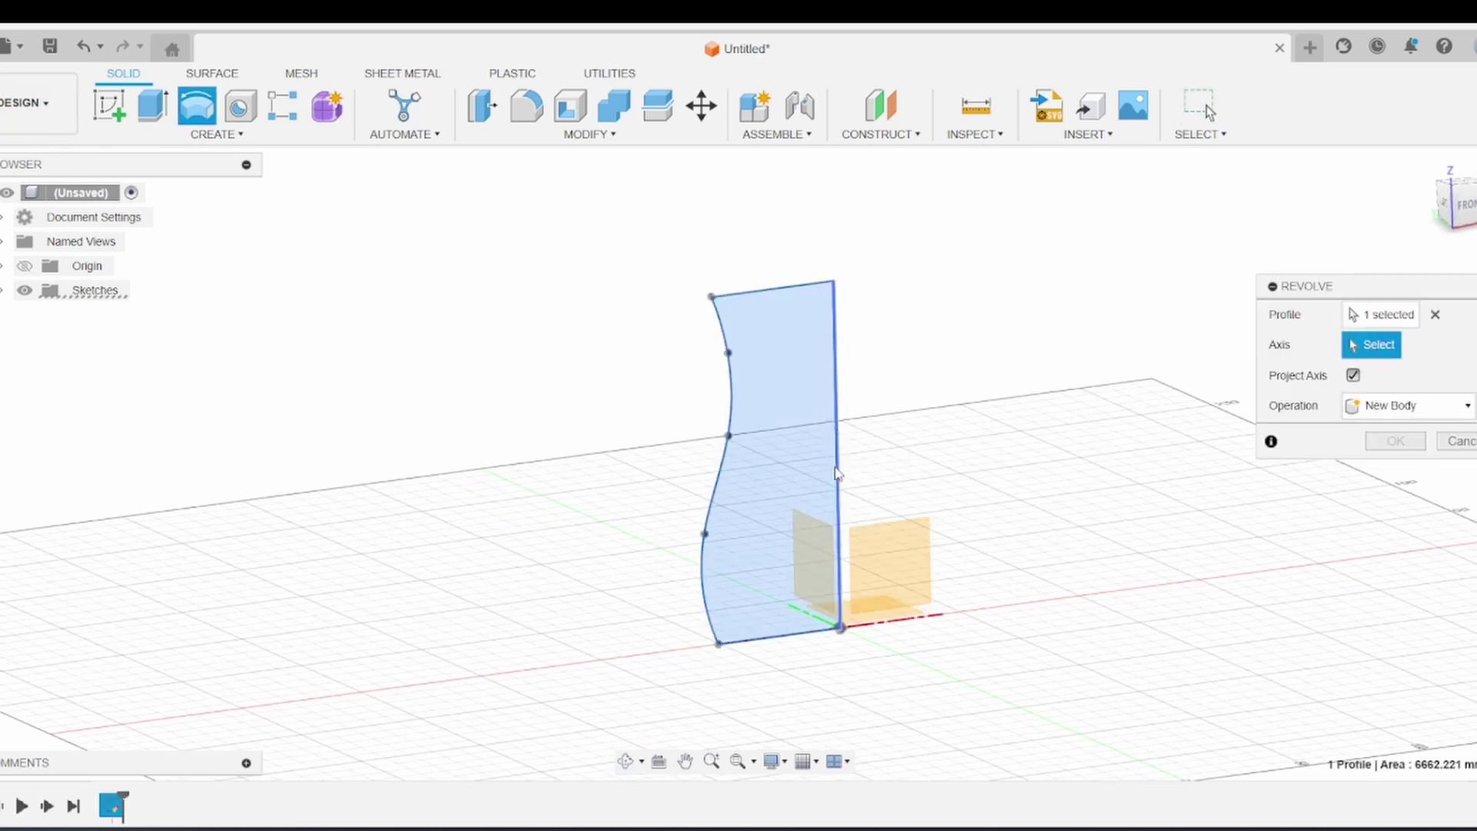
pyautogui.click(837, 473)
pyautogui.click(1395, 533)
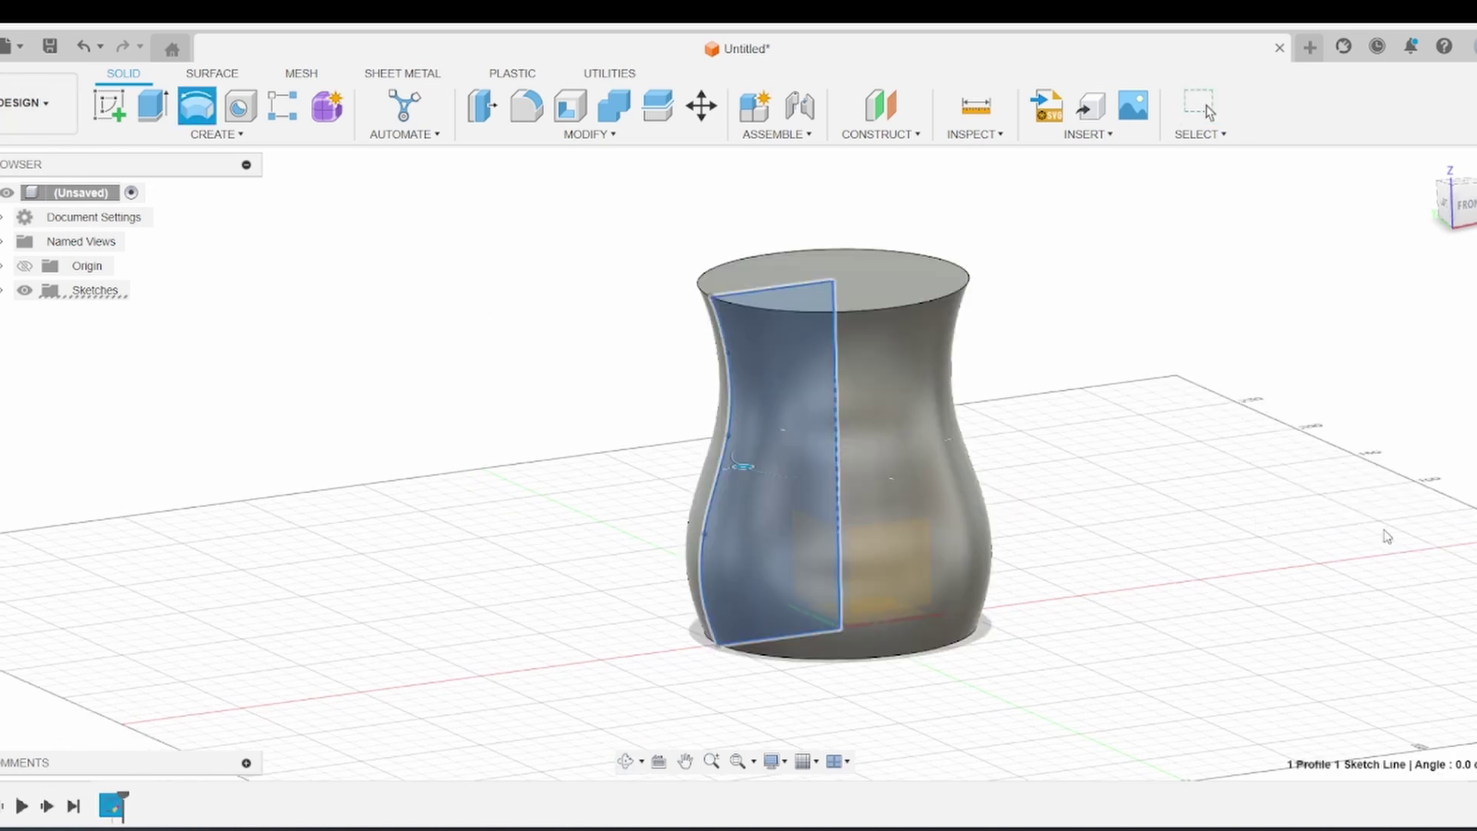
# Step: Shell the vase through its top and bottom faces with an inside thickness of 2.5 mm
pyautogui.keyDown('shift'); pyautogui.moveTo(923, 462); pyautogui.dragTo(815, 523, button='middle'); pyautogui.keyUp('shift')
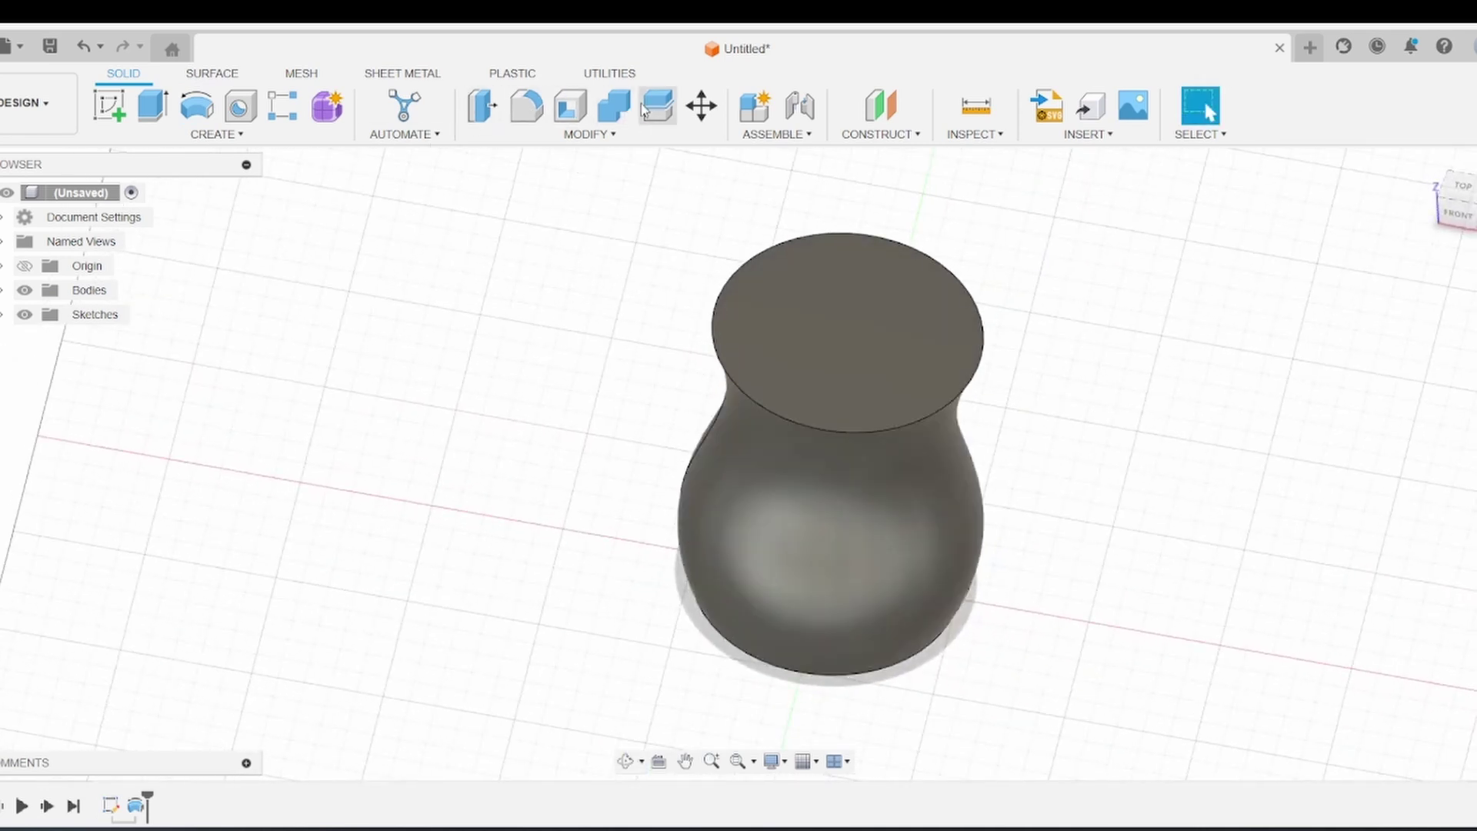
pyautogui.click(570, 110)
pyautogui.click(803, 299)
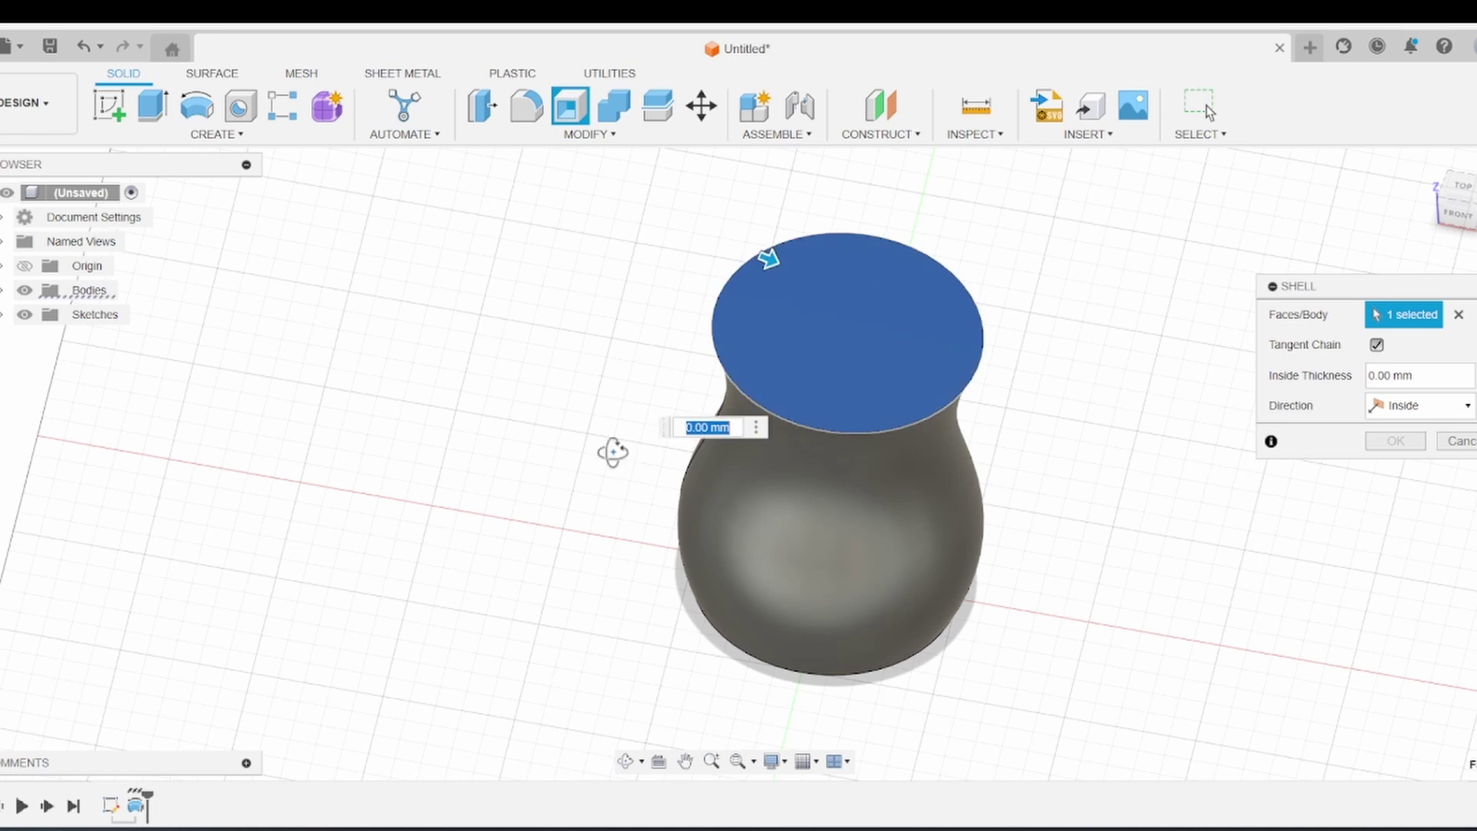
pyautogui.keyDown('shift'); pyautogui.moveTo(610, 452); pyautogui.dragTo(803, 541, button='middle'); pyautogui.keyUp('shift')
pyautogui.click(823, 590)
pyautogui.scroll(5, 820, 488)
pyautogui.moveTo(795, 434); pyautogui.dragTo(799, 436)
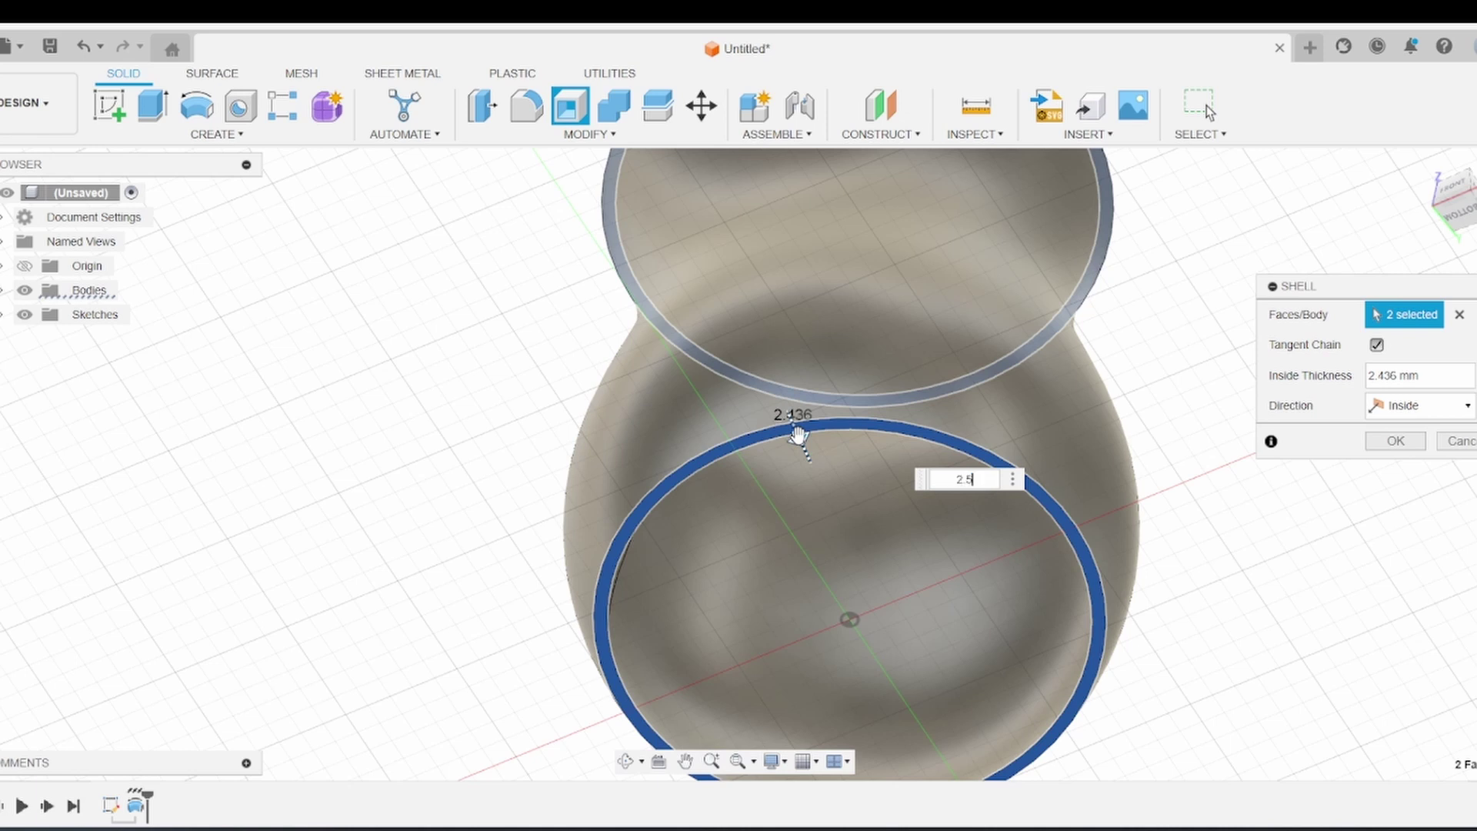
pyautogui.press('Return')
# Step: Create a construction plane offset about -89.95 mm from the XZ plane, in front of the vase
pyautogui.scroll(-5, 688, 550)
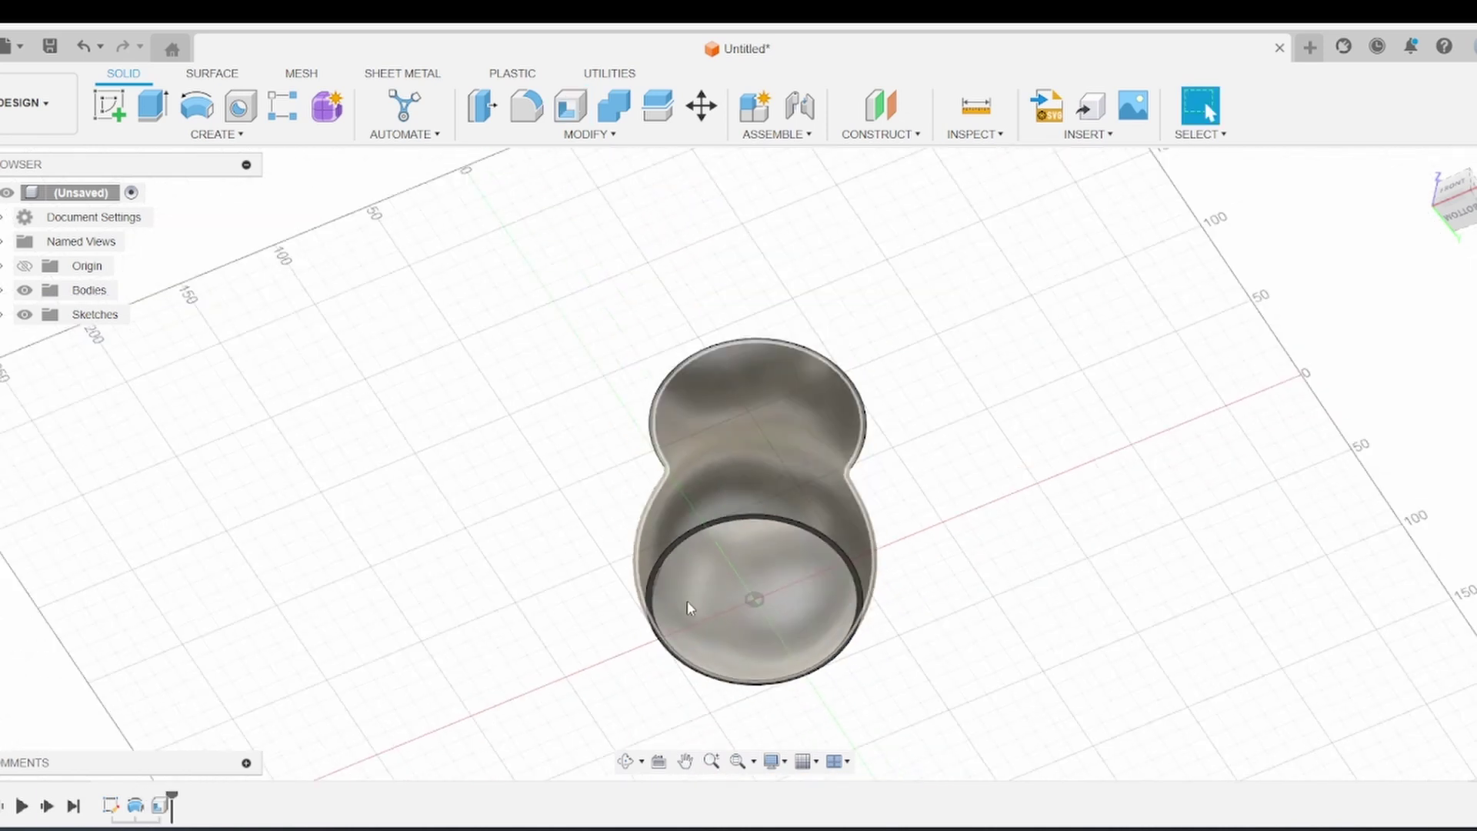
pyautogui.keyDown('shift'); pyautogui.moveTo(686, 600); pyautogui.dragTo(723, 588, button='middle'); pyautogui.keyUp('shift')
pyautogui.click(880, 106)
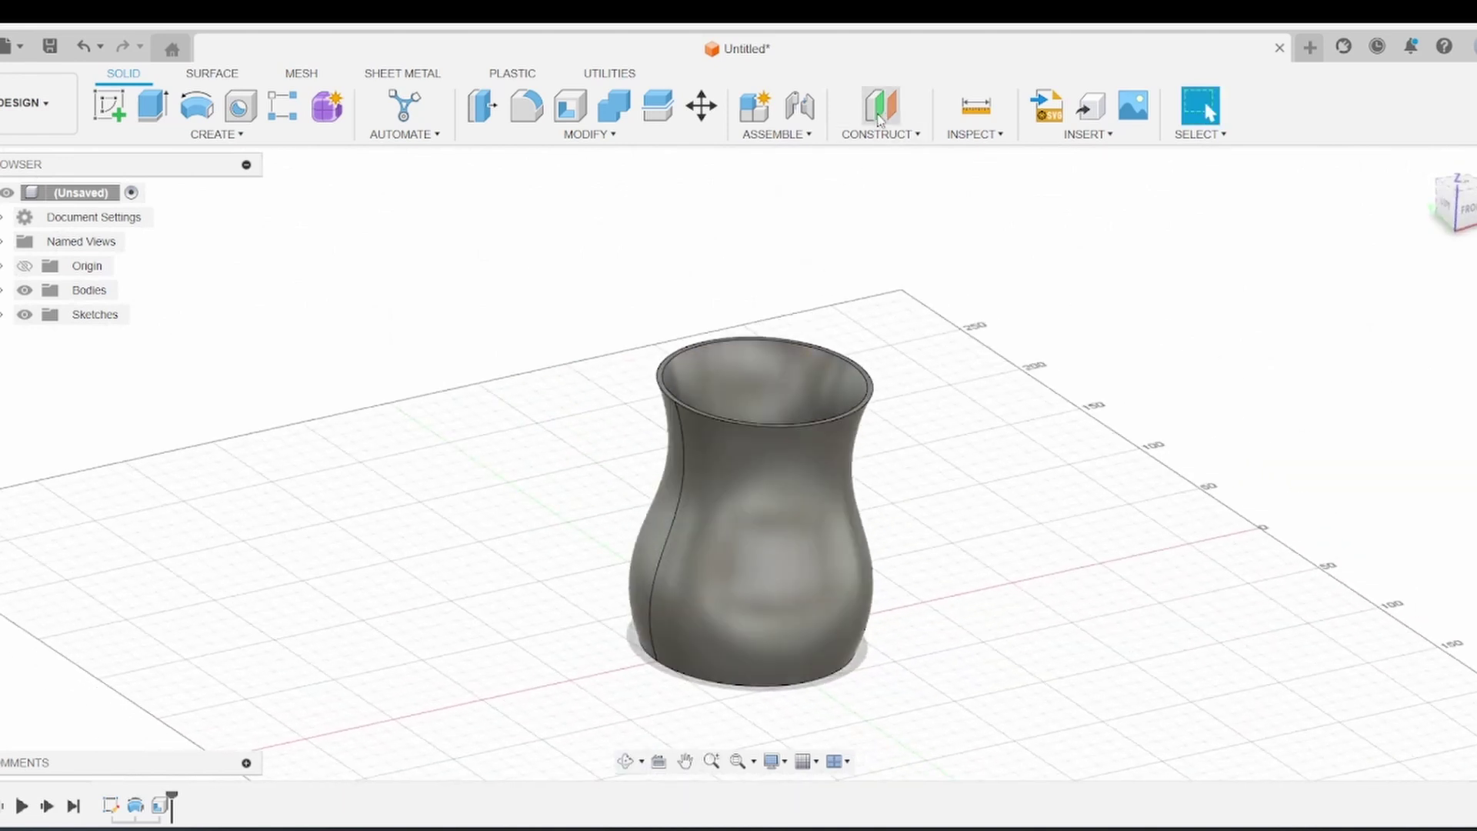
pyautogui.click(765, 599)
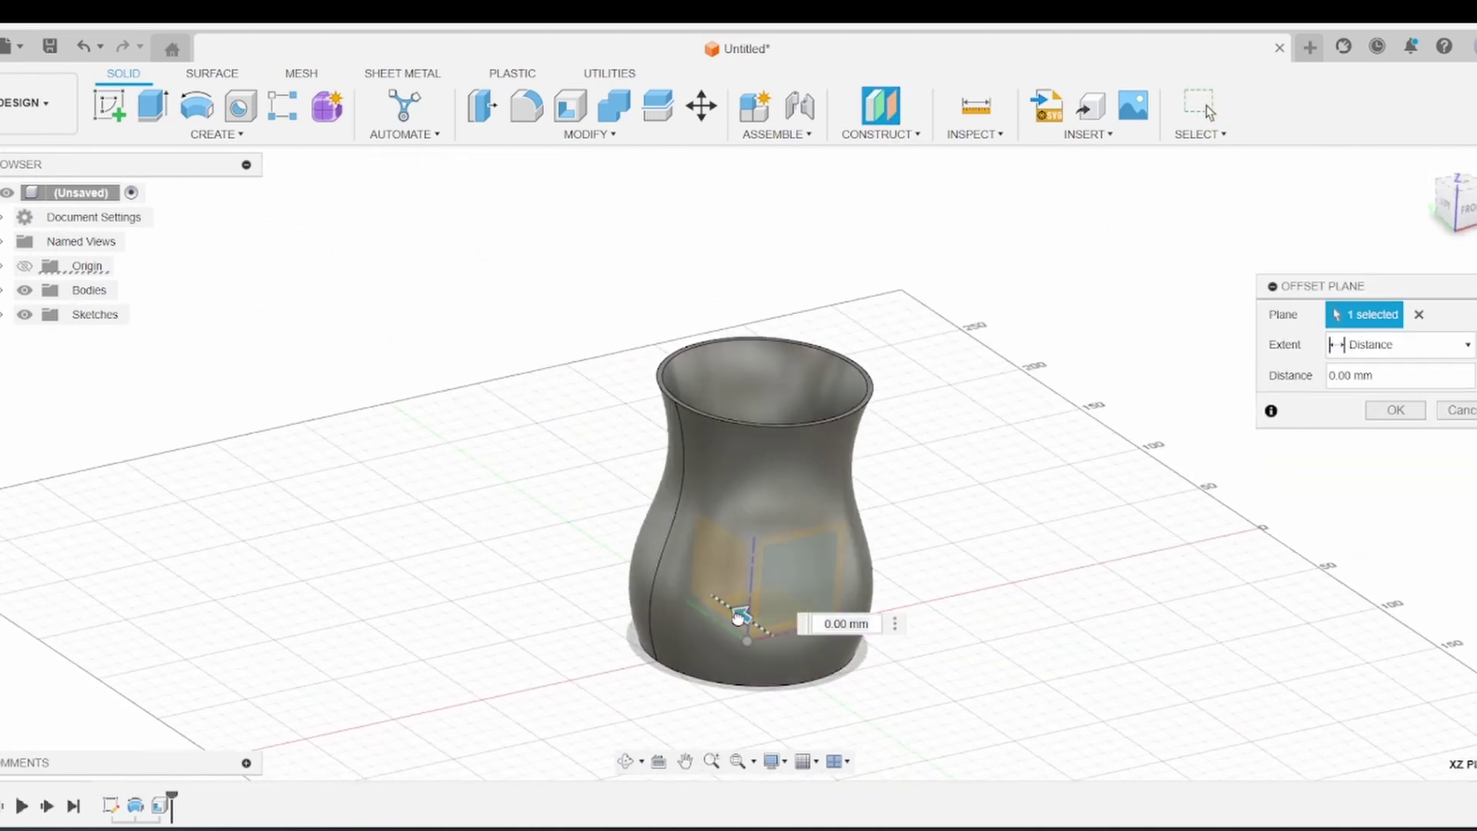
pyautogui.moveTo(743, 620); pyautogui.dragTo(846, 688)
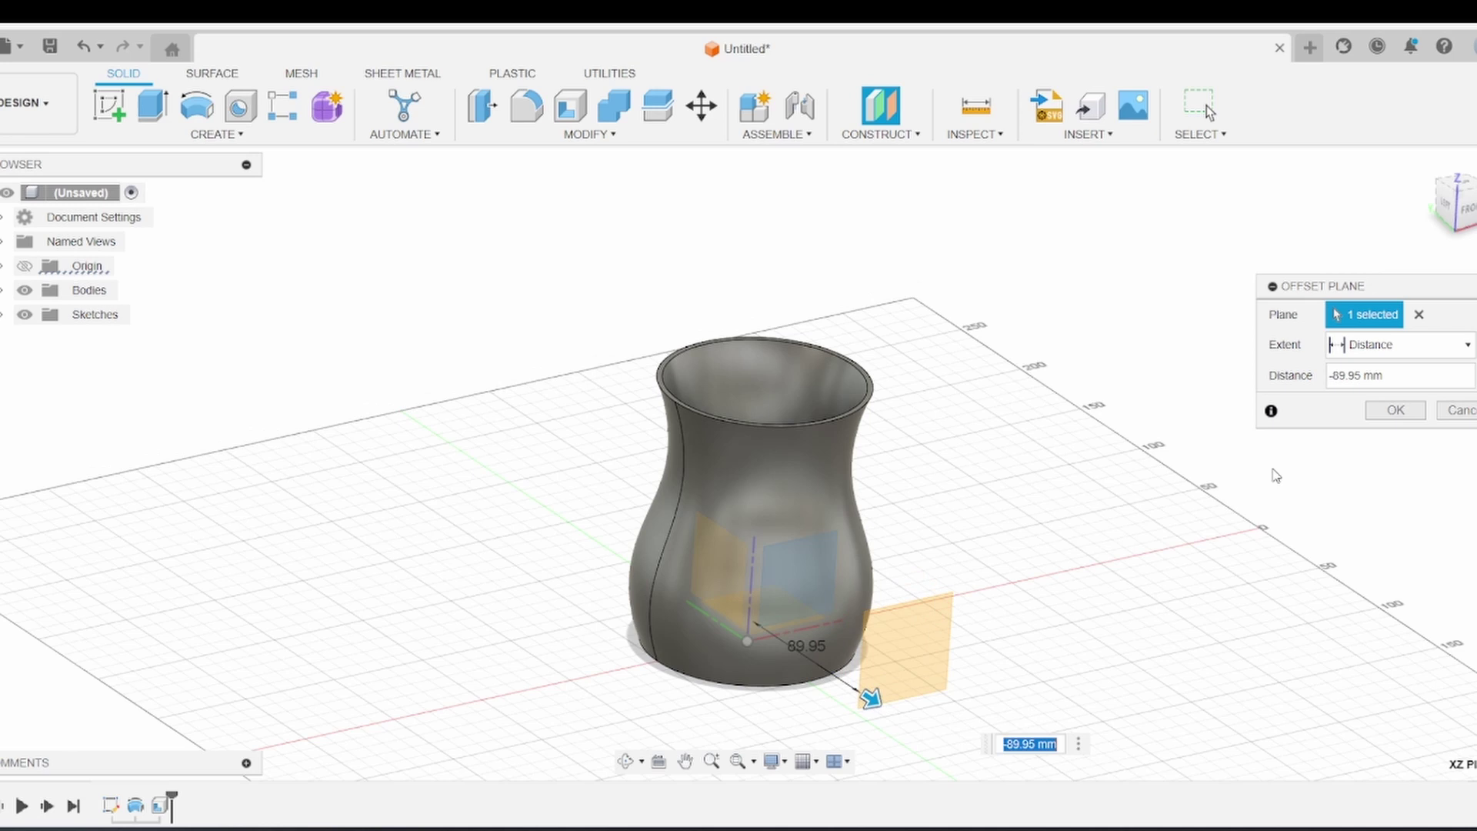
pyautogui.click(1395, 410)
# Step: On the offset plane, sketch a slanted center-to-center slot about 107 mm between centers, running down the vase, with a 10 mm width
pyautogui.click(109, 105)
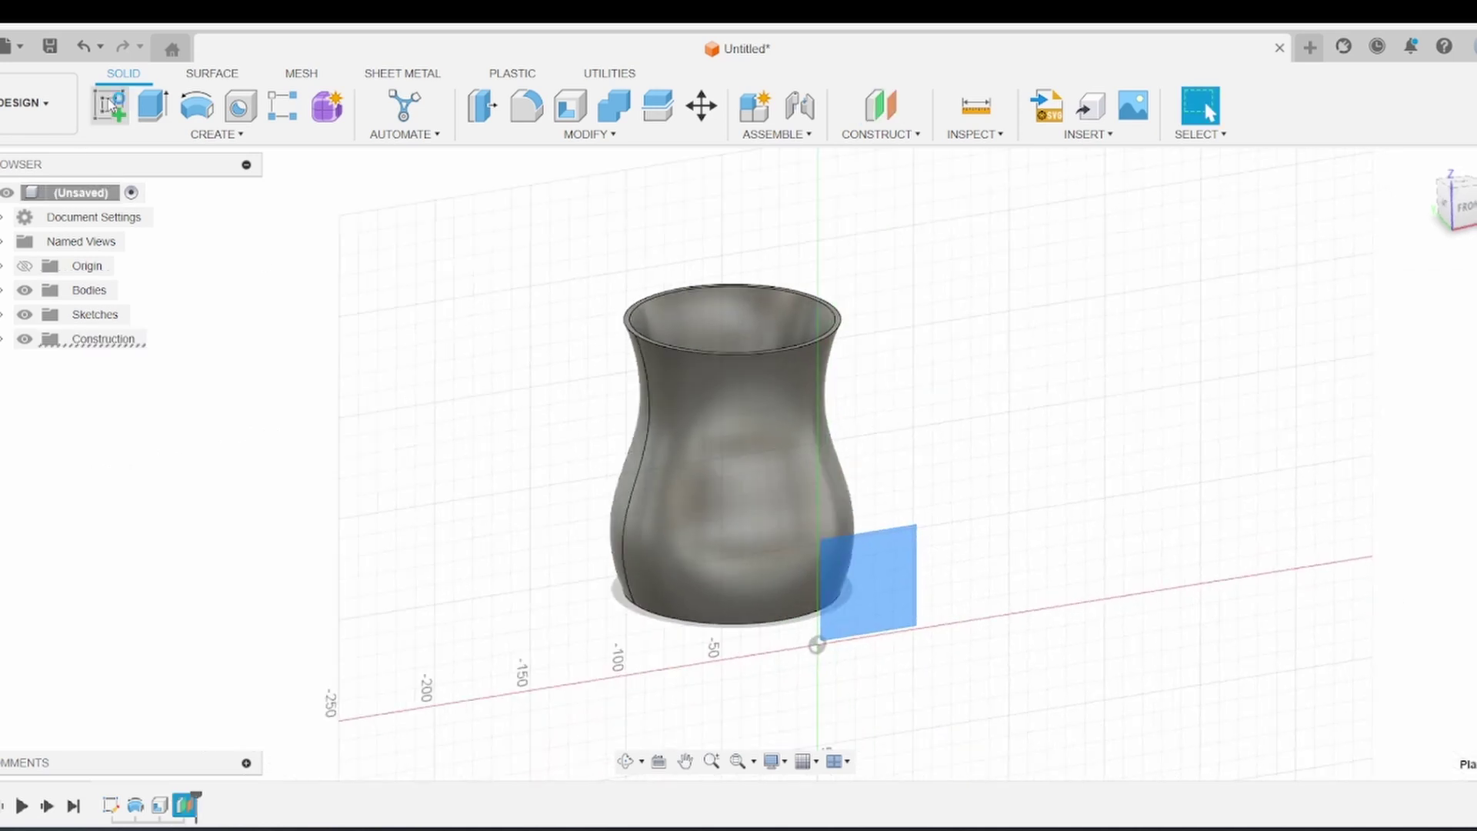
pyautogui.scroll(3, 675, 512)
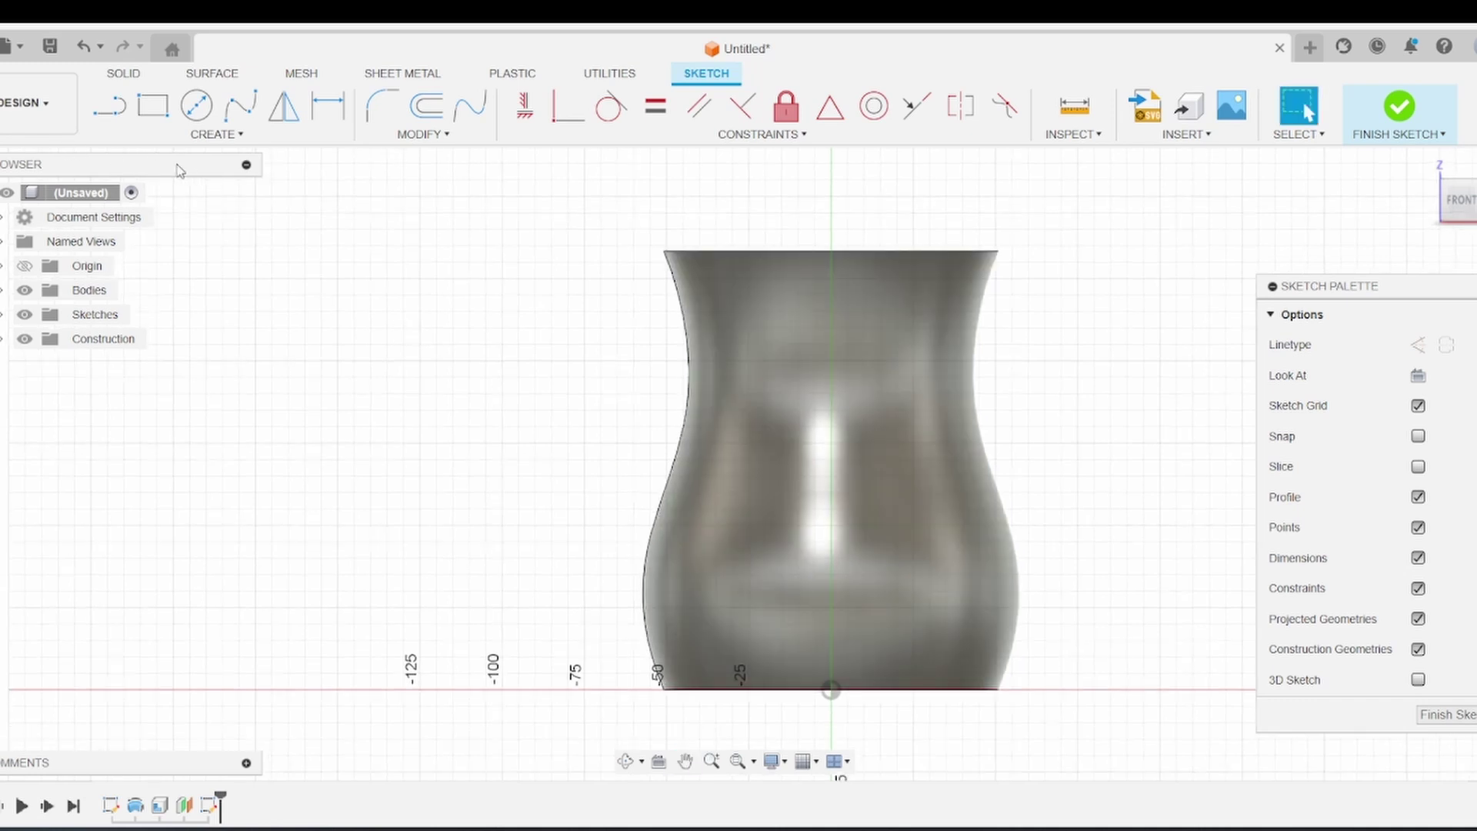
pyautogui.click(217, 135)
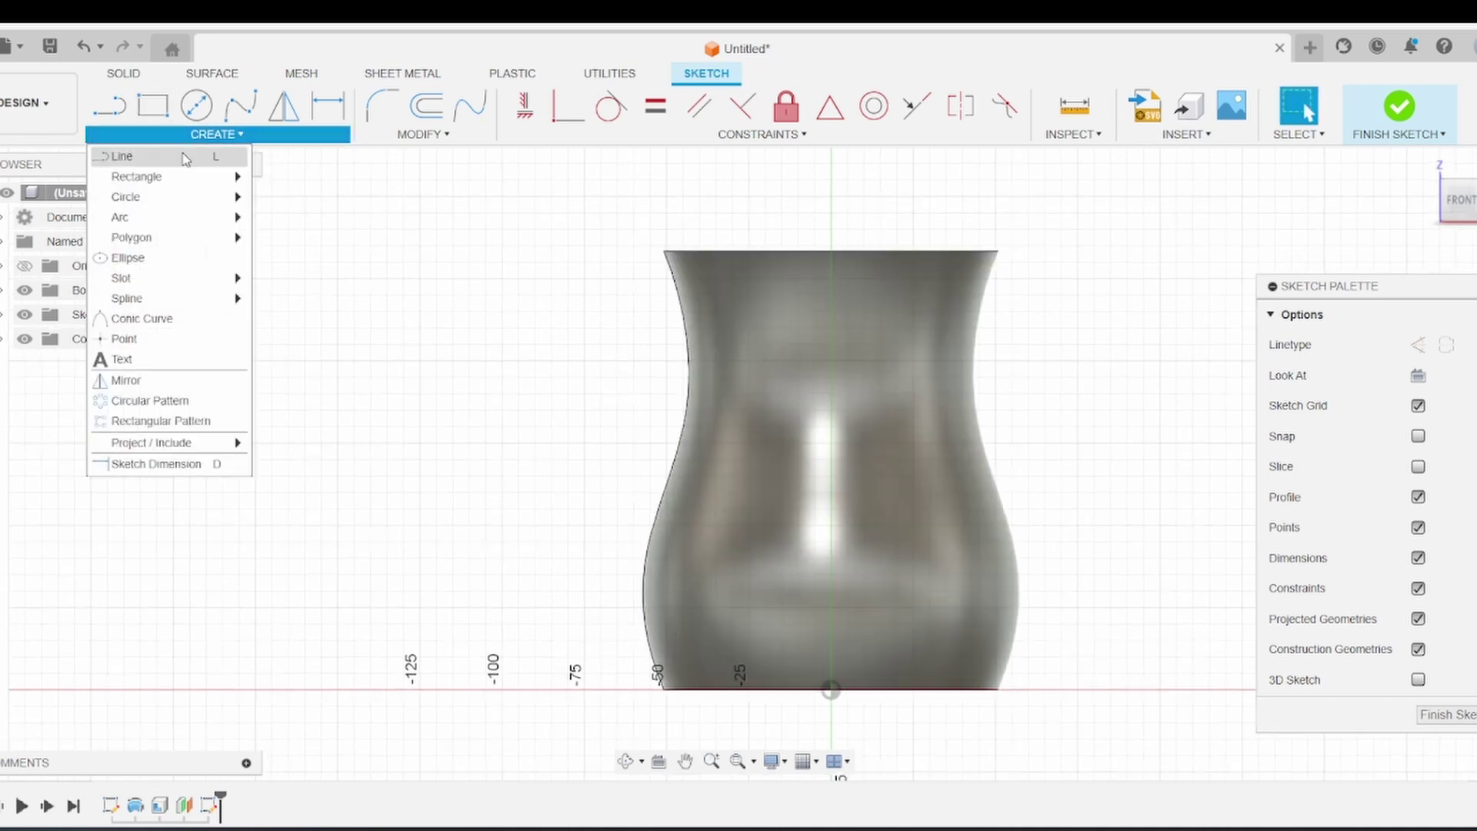
pyautogui.moveTo(164, 279)
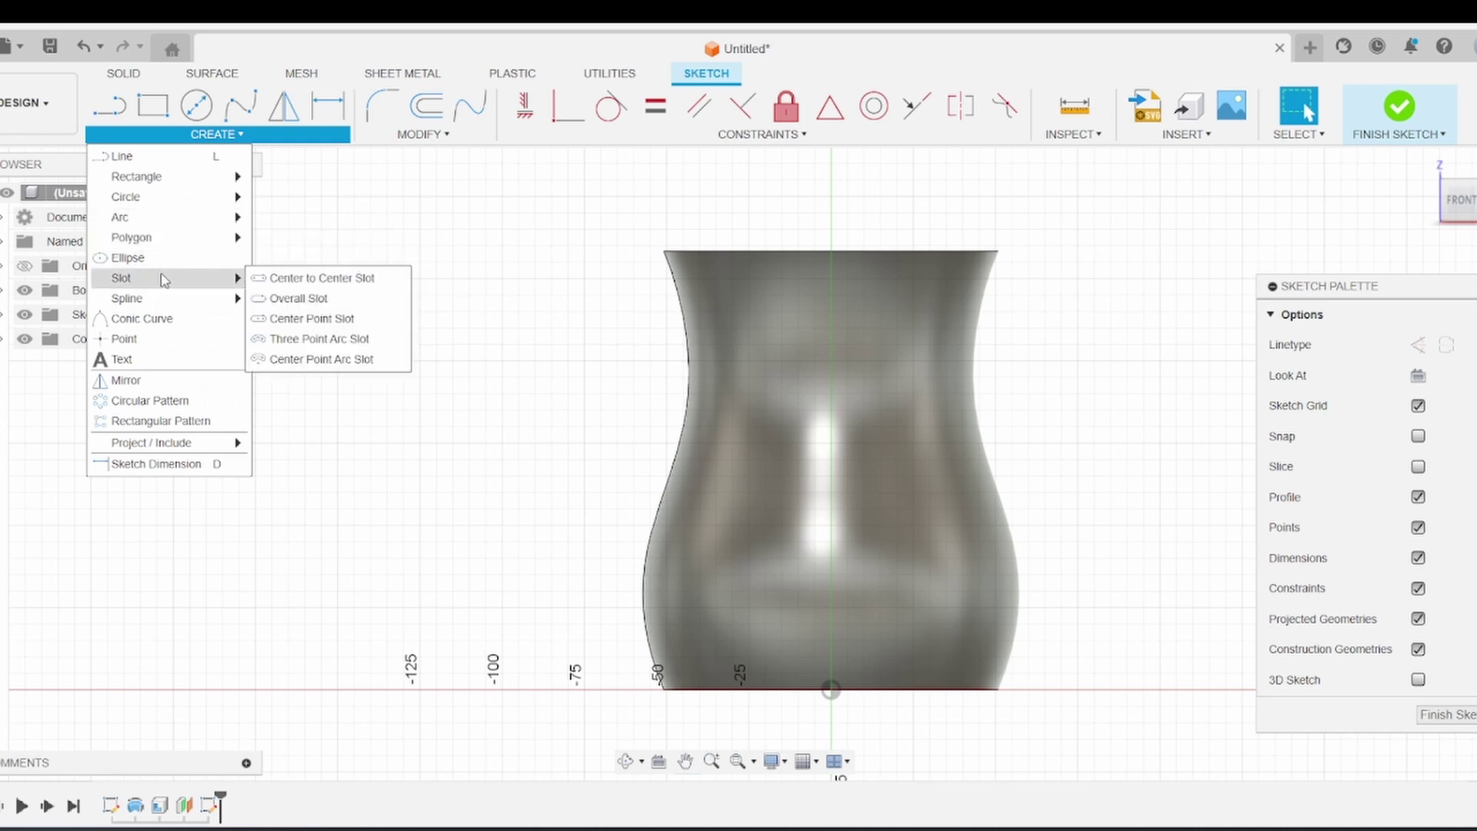
pyautogui.click(322, 278)
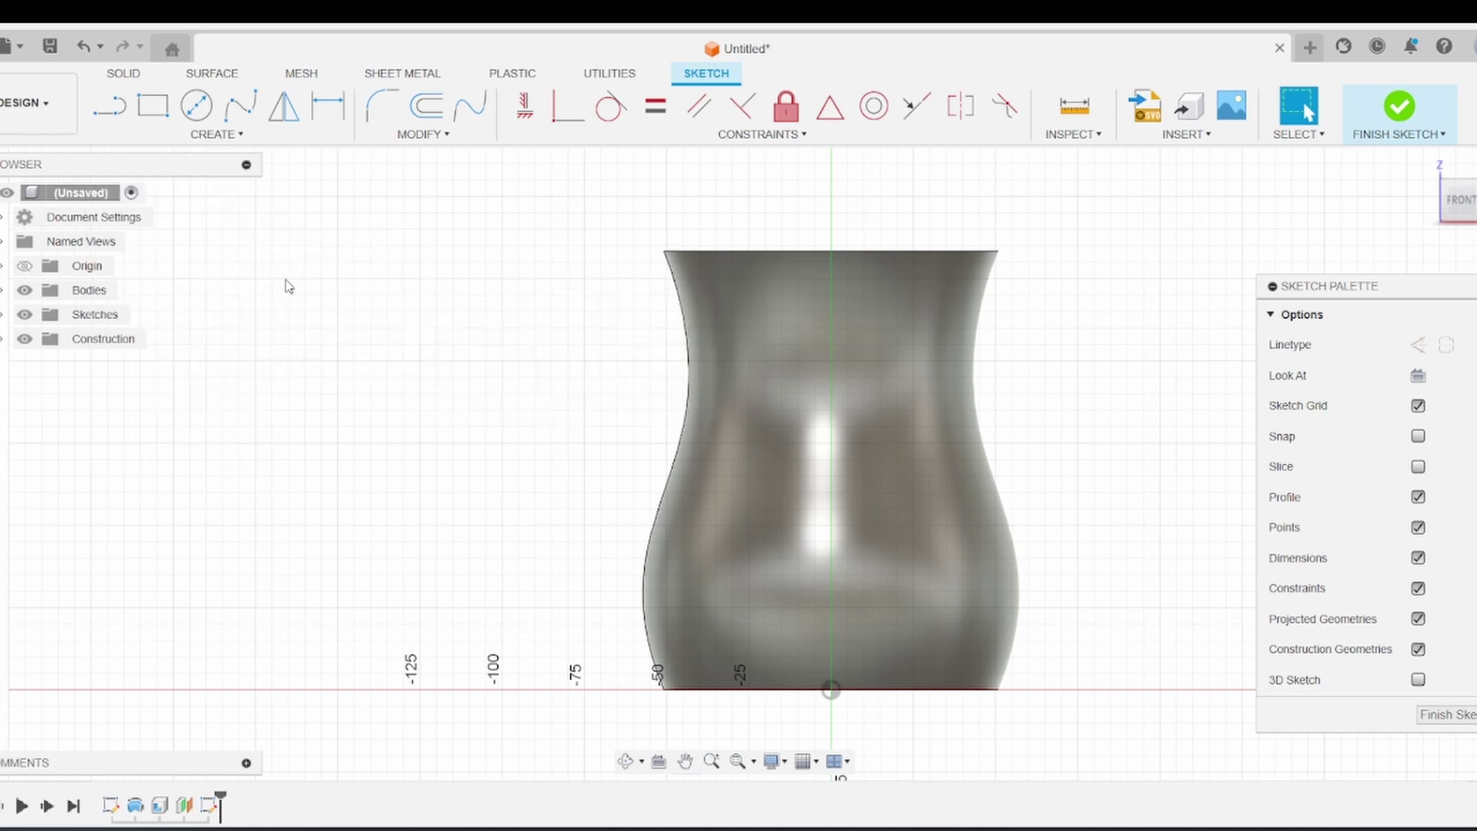
pyautogui.click(782, 284)
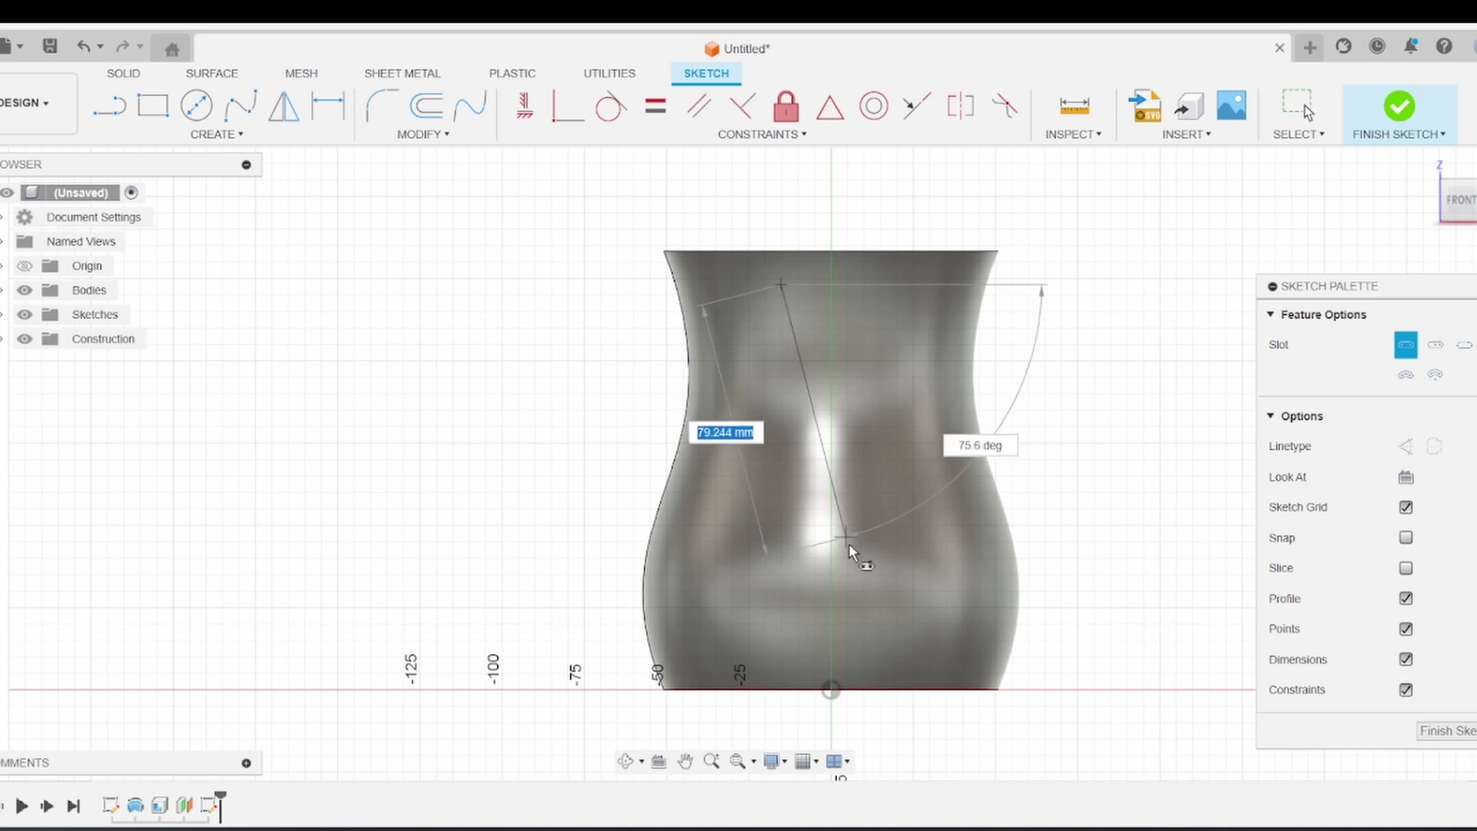
pyautogui.click(855, 630)
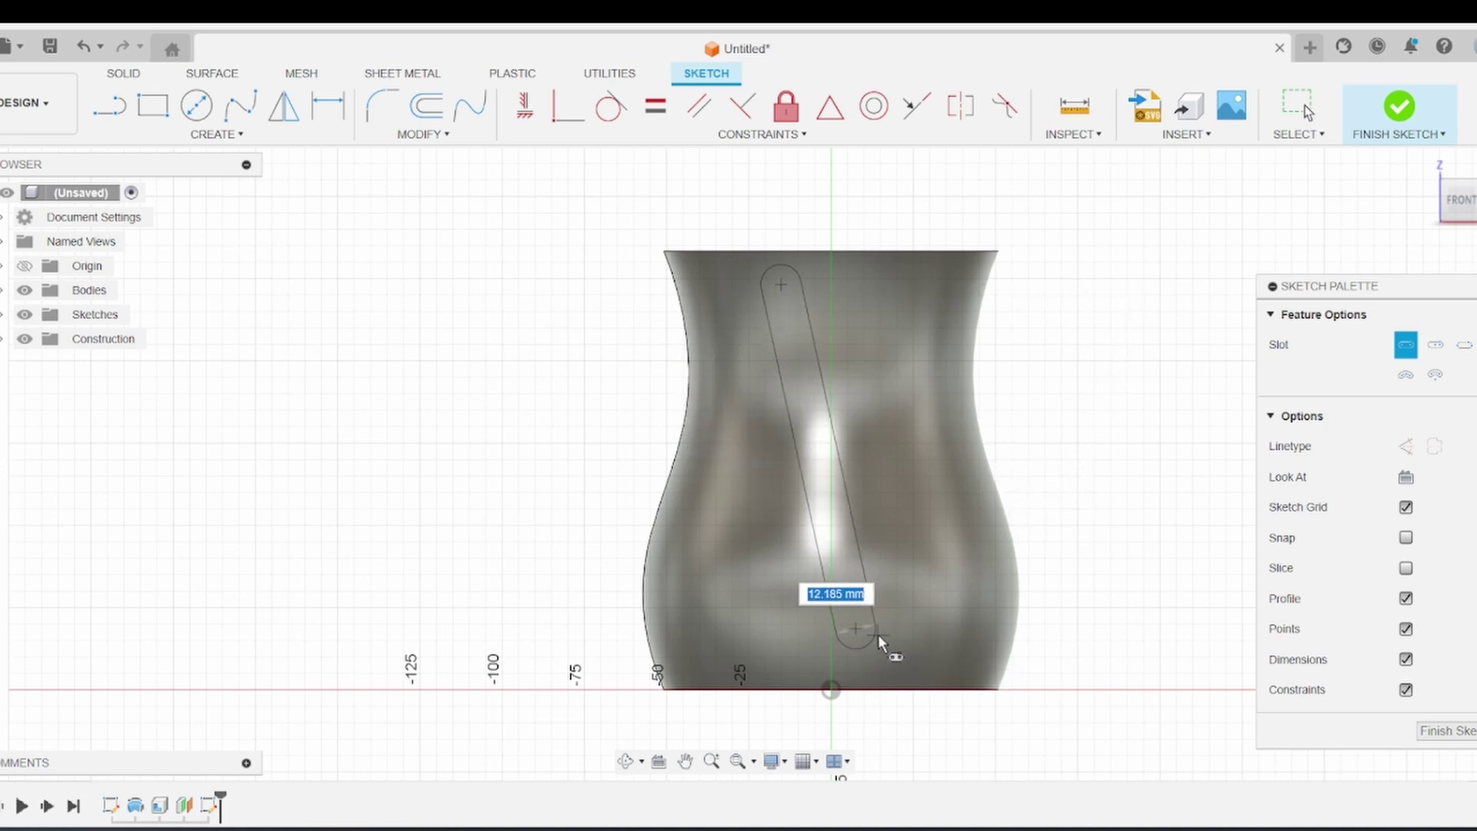
pyautogui.write('10')
pyautogui.press('Return')
pyautogui.click(873, 636)
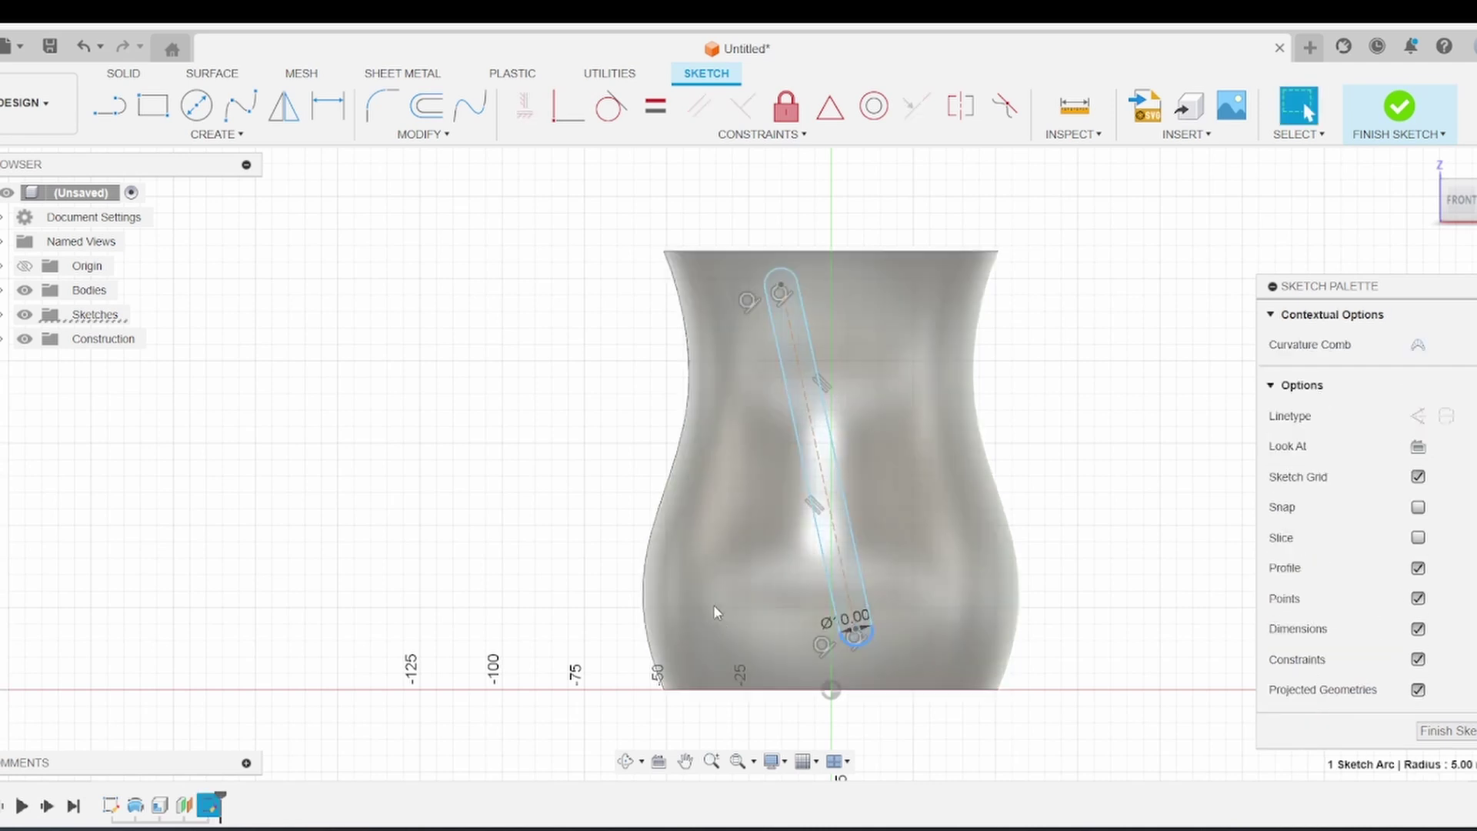
pyautogui.click(551, 561)
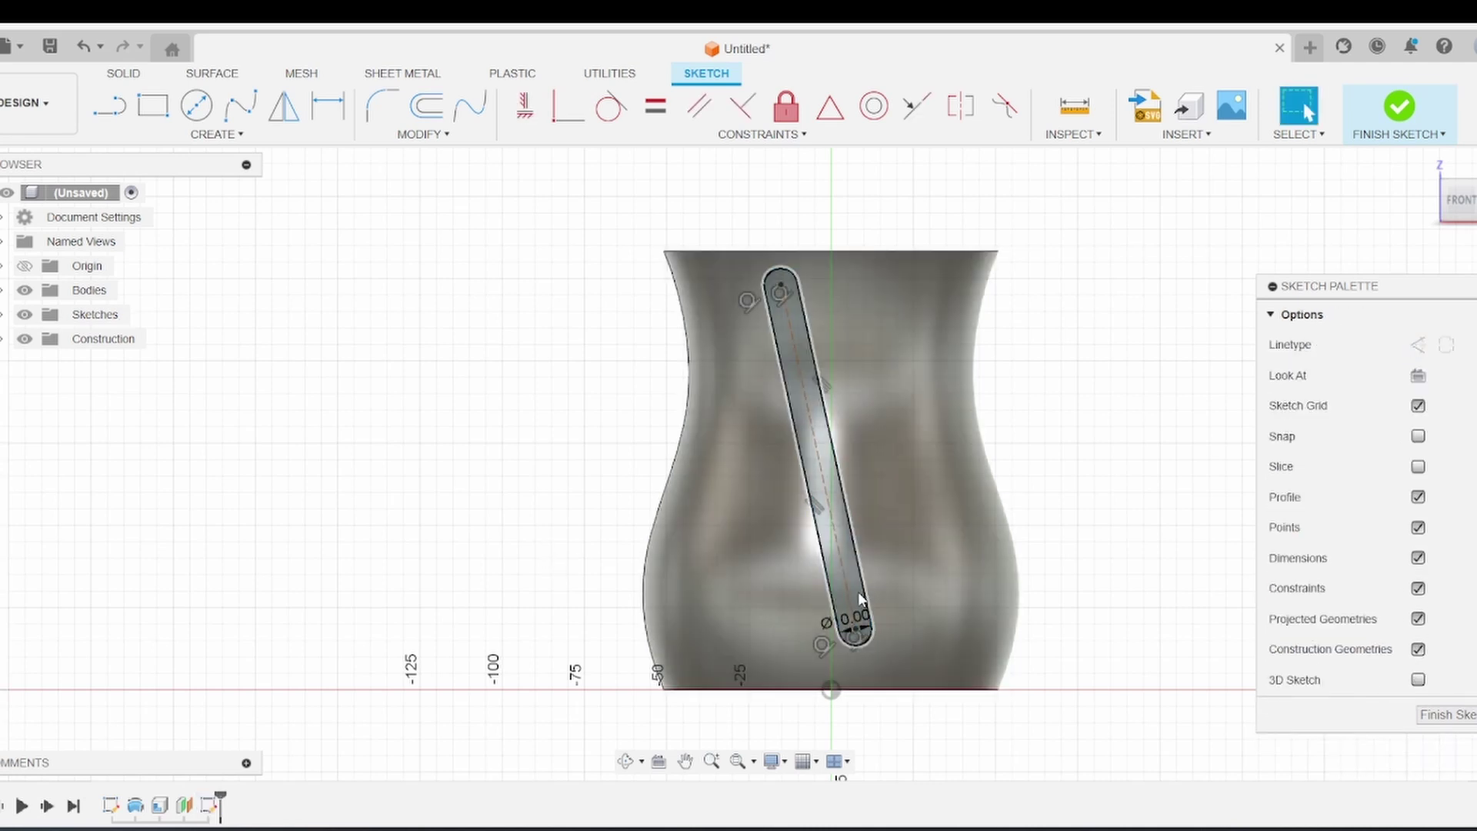
# Step: Move the slot slightly lower by its centerline and finish the sketch
pyautogui.moveTo(842, 575); pyautogui.dragTo(847, 586)
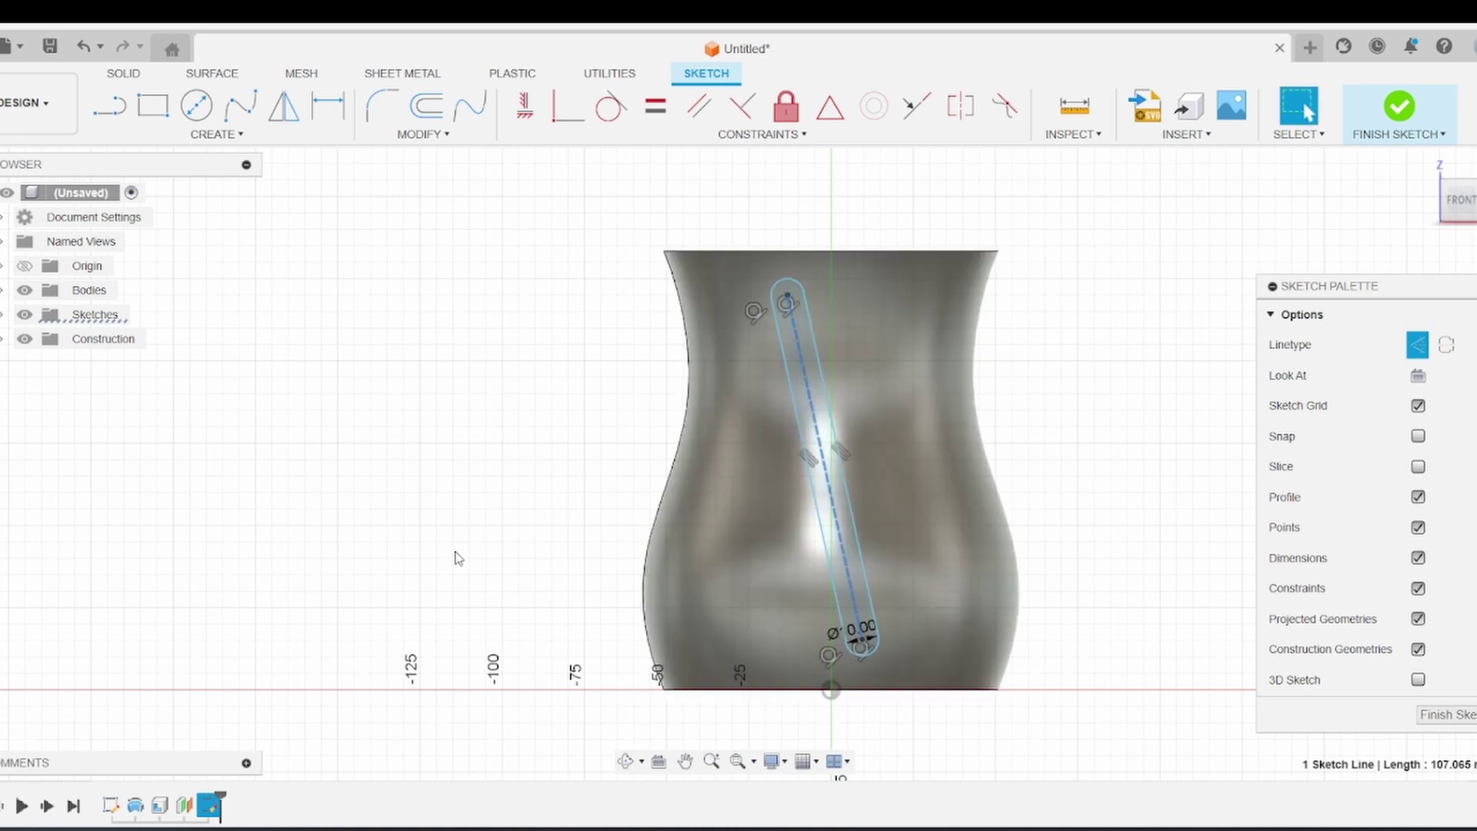
pyautogui.click(455, 554)
pyautogui.click(1444, 715)
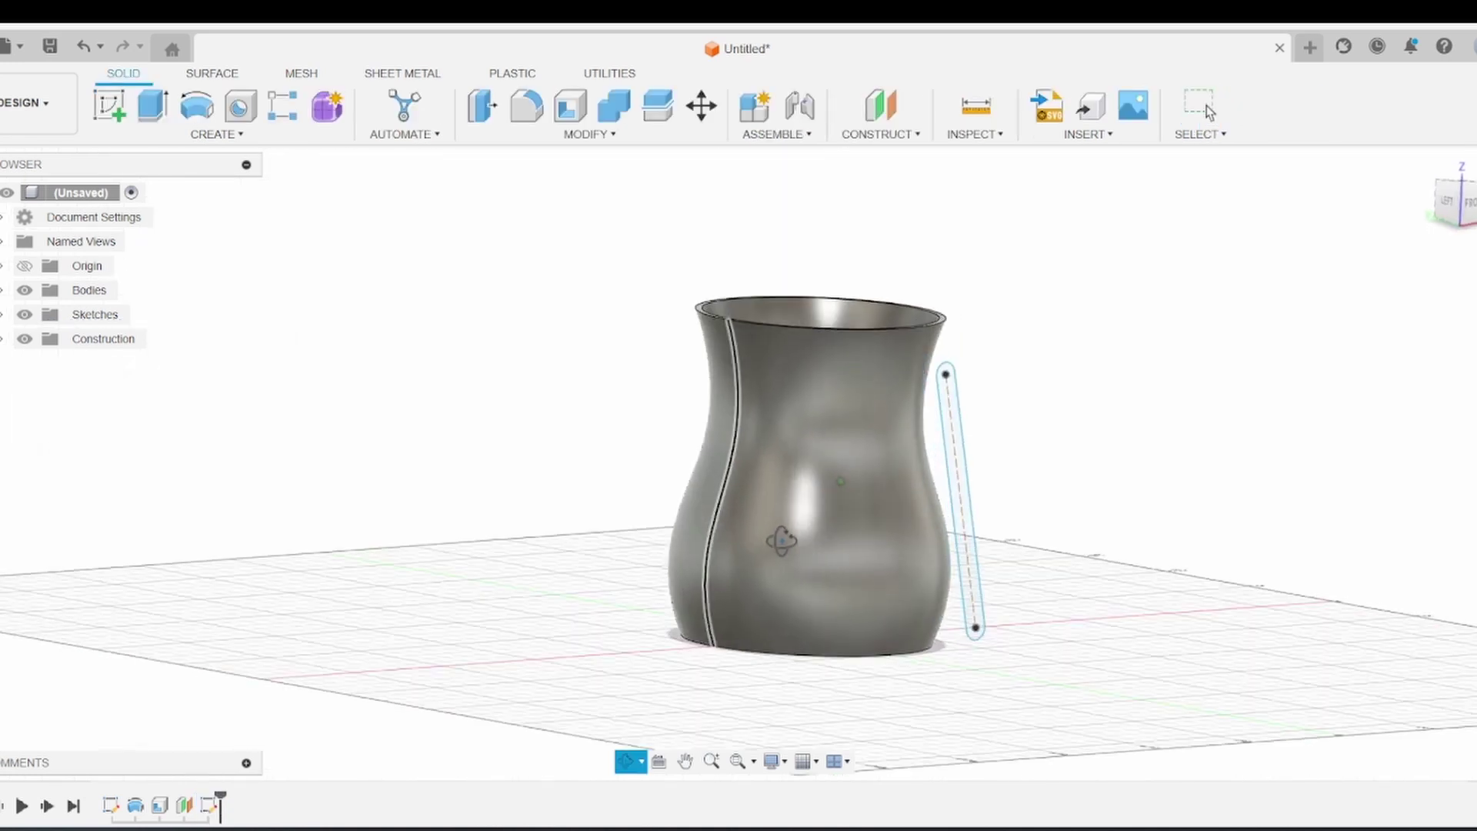
# Step: Emboss the slot profile as a raised shape onto the vase's curved outer face
pyautogui.click(215, 134)
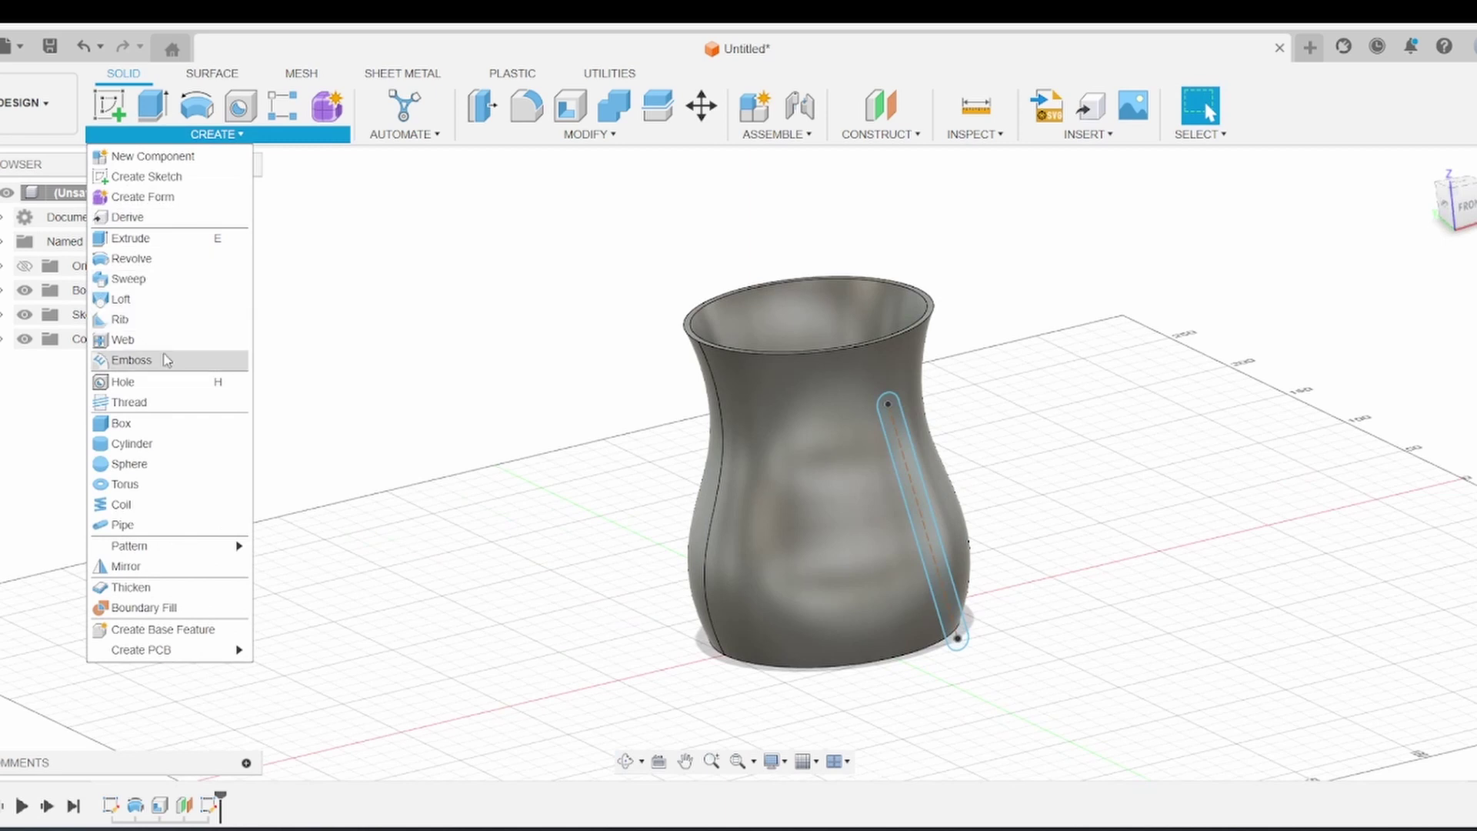
pyautogui.click(184, 364)
pyautogui.keyDown('shift'); pyautogui.moveTo(680, 454); pyautogui.dragTo(696, 464, button='middle'); pyautogui.keyUp('shift')
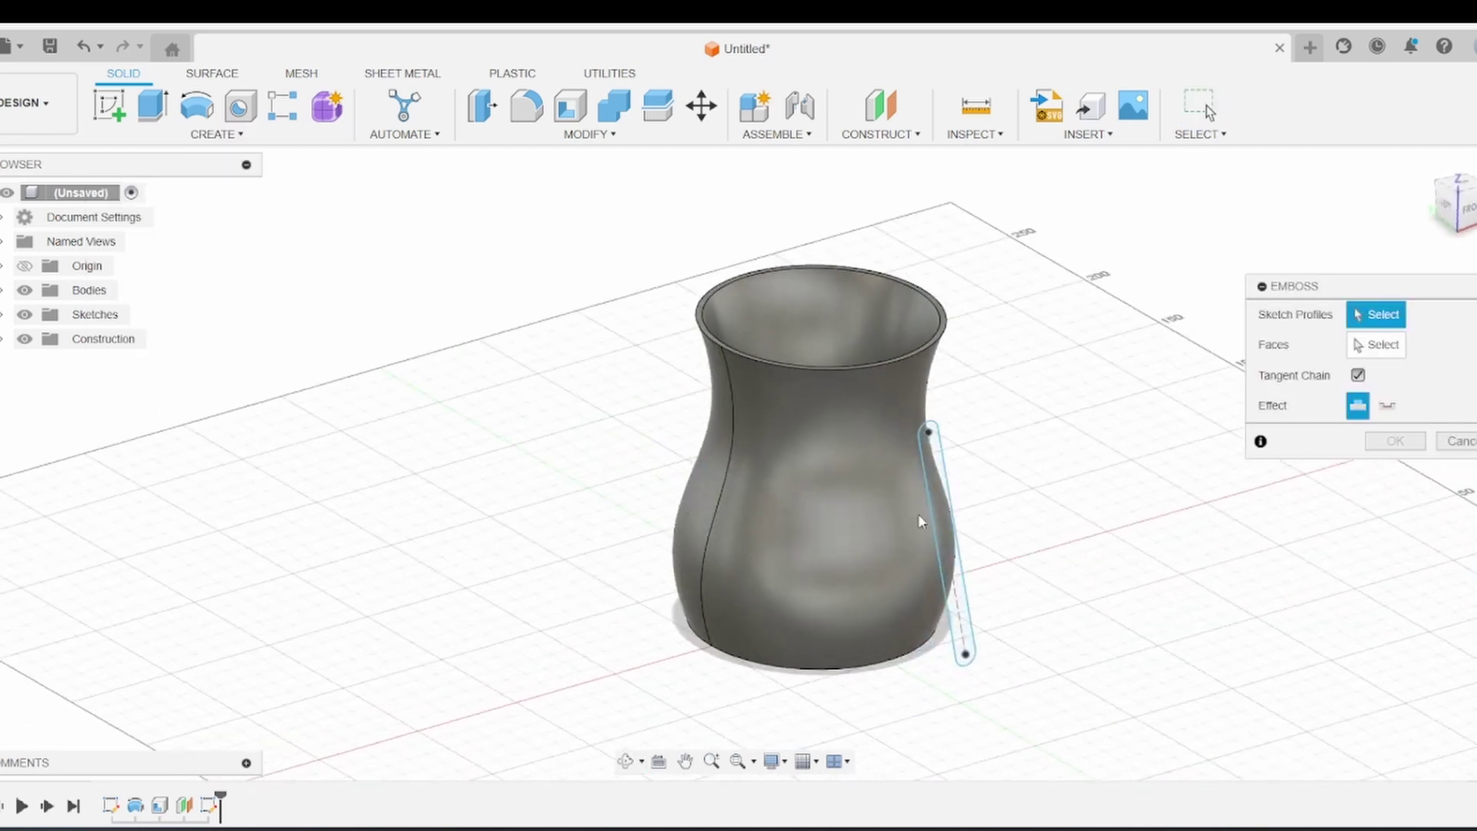
pyautogui.click(940, 516)
pyautogui.click(1374, 345)
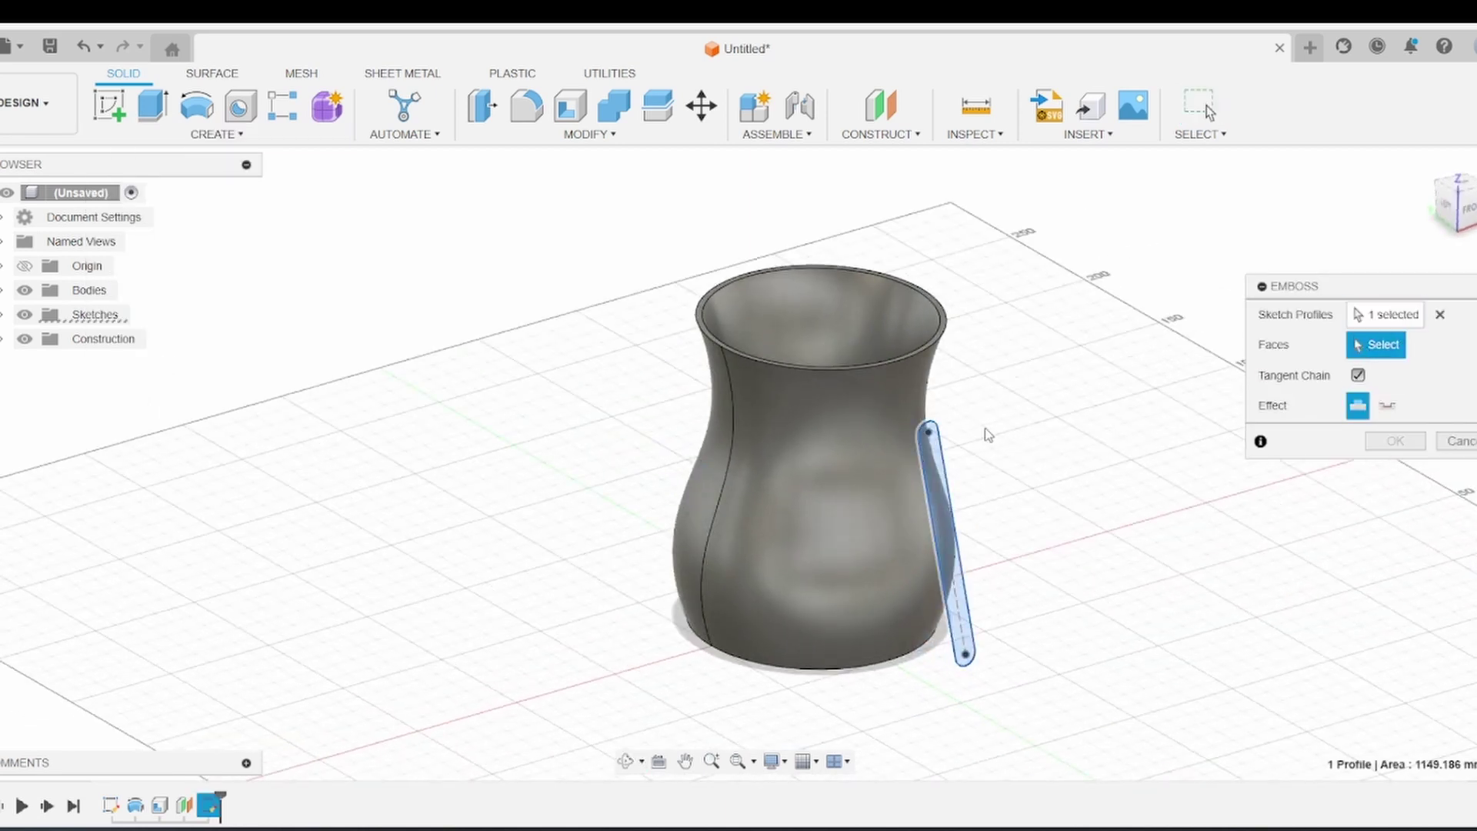
pyautogui.moveTo(601, 476)
pyautogui.keyDown('shift'); pyautogui.mouseDown(button='middle')
pyautogui.moveTo(640, 425)
pyautogui.moveTo(485, 436)
pyautogui.moveTo(798, 470)
pyautogui.moveTo(880, 495)
pyautogui.moveTo(800, 478)
pyautogui.moveTo(907, 528)
pyautogui.moveTo(762, 493)
pyautogui.moveTo(665, 505)
pyautogui.moveTo(758, 501)
pyautogui.moveTo(818, 539)
pyautogui.moveTo(801, 542)
pyautogui.mouseUp(button='middle'); pyautogui.keyUp('shift')
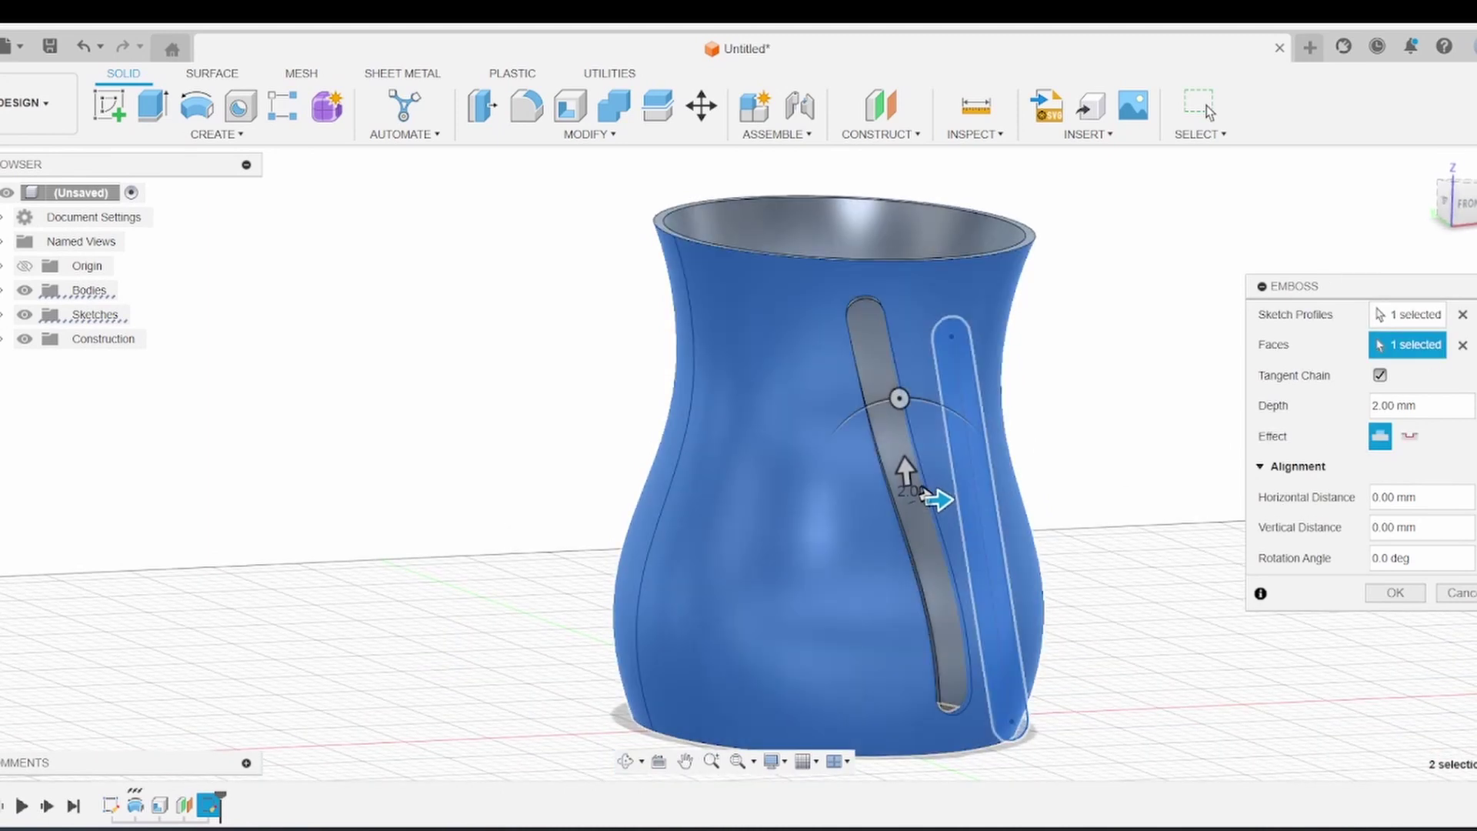
# Step: Try a horizontal alignment distance of 5 mm for the embossed slot, and reset it to 0
pyautogui.click(1473, 214)
pyautogui.keyDown('shift'); pyautogui.moveTo(1012, 493); pyautogui.dragTo(944, 514, button='middle'); pyautogui.keyUp('shift')
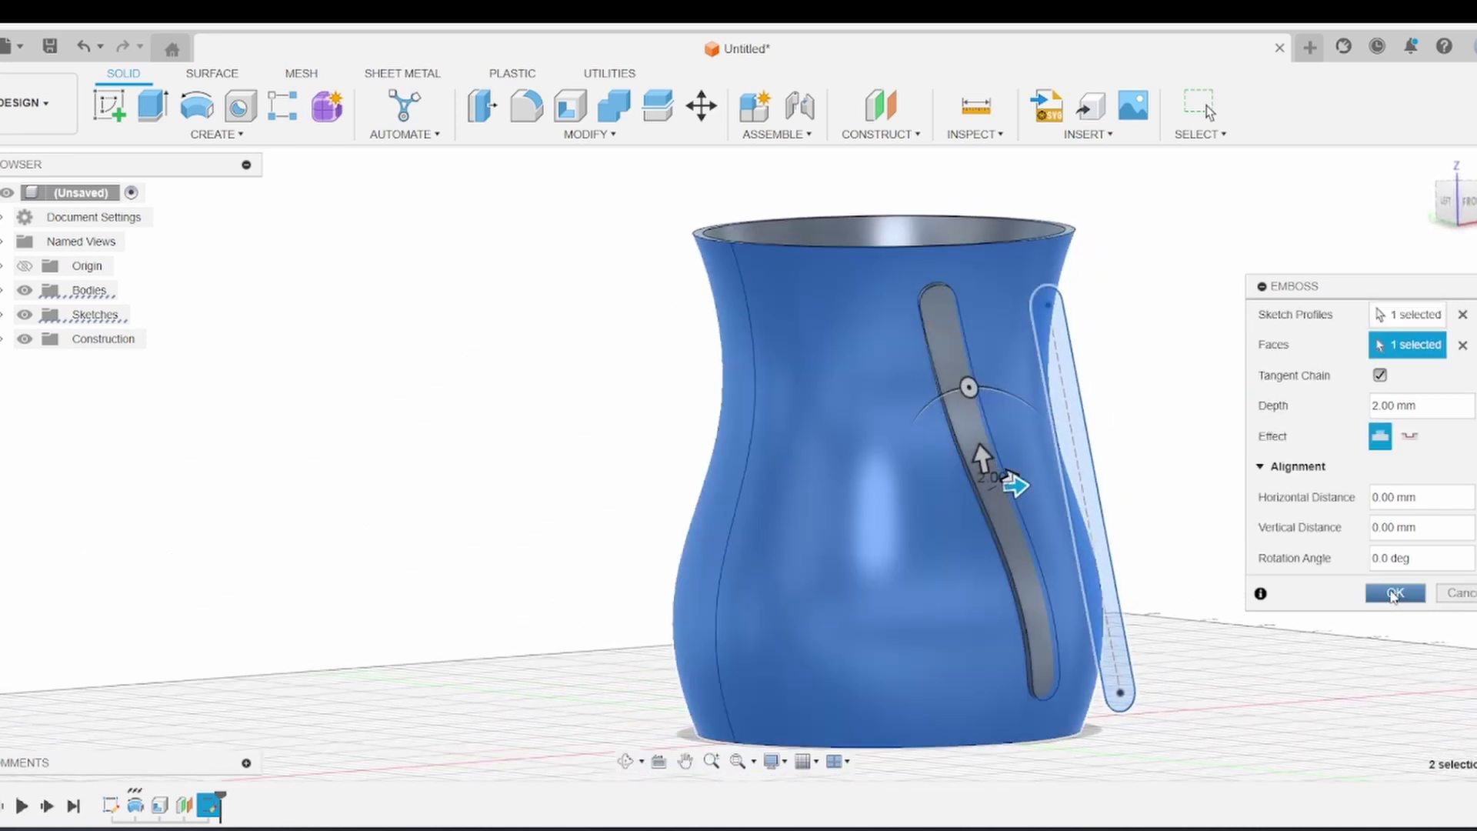
pyautogui.moveTo(1017, 487); pyautogui.dragTo(1022, 489)
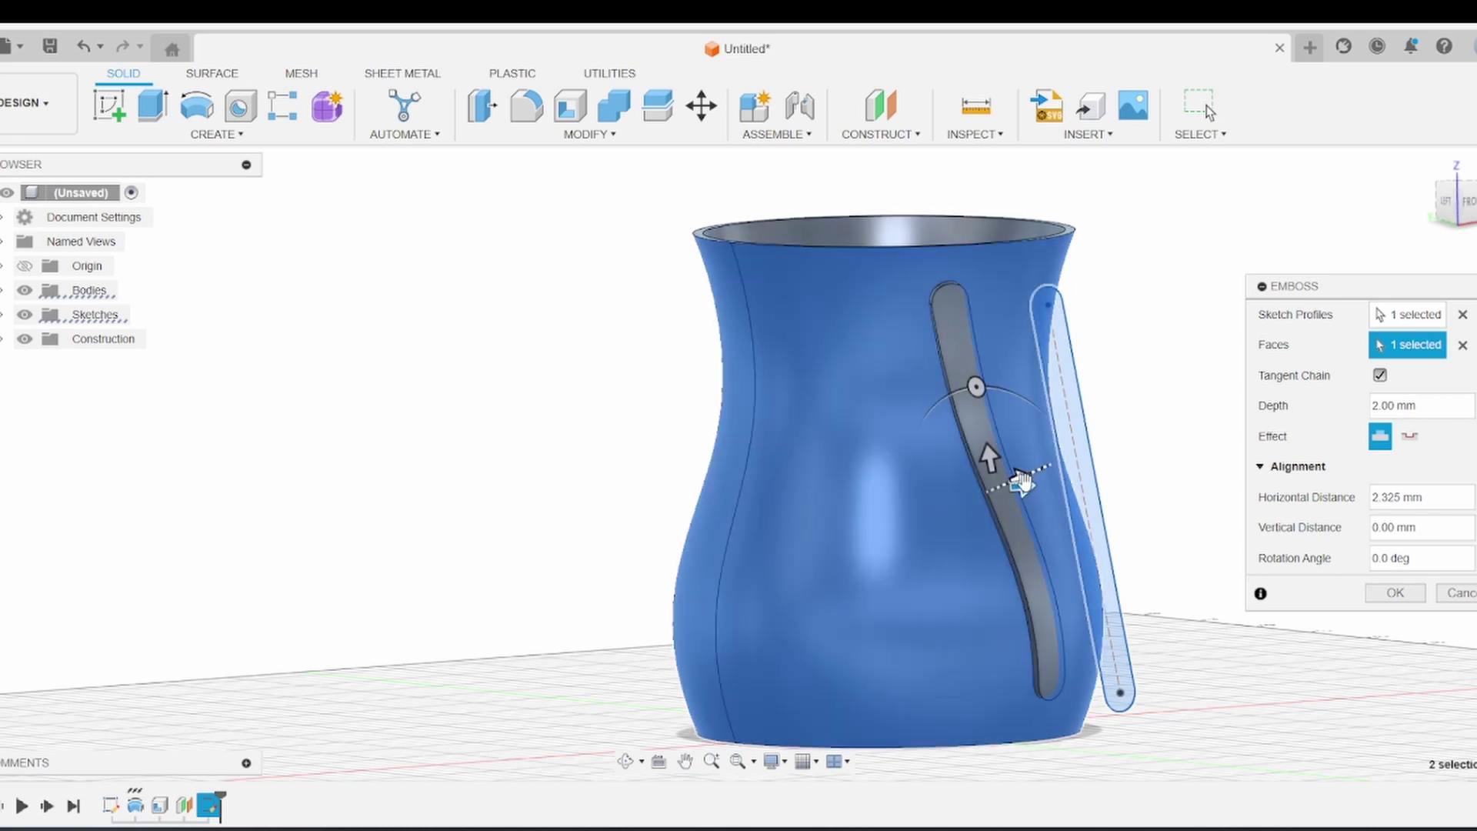
pyautogui.moveTo(1418, 497); pyautogui.dragTo(1291, 500)
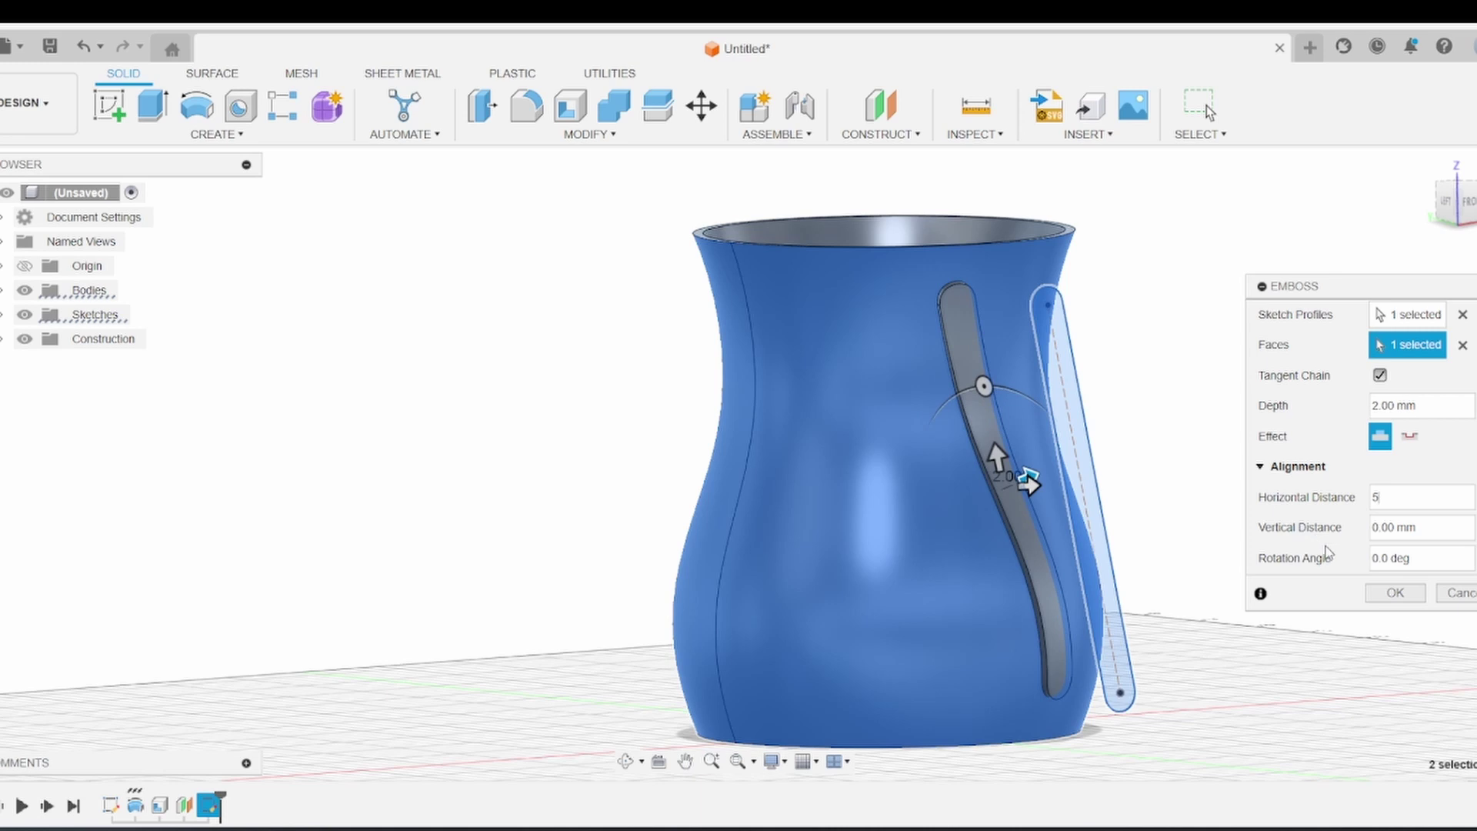
pyautogui.keyDown('shift'); pyautogui.moveTo(911, 534); pyautogui.dragTo(948, 568, button='middle'); pyautogui.keyUp('shift')
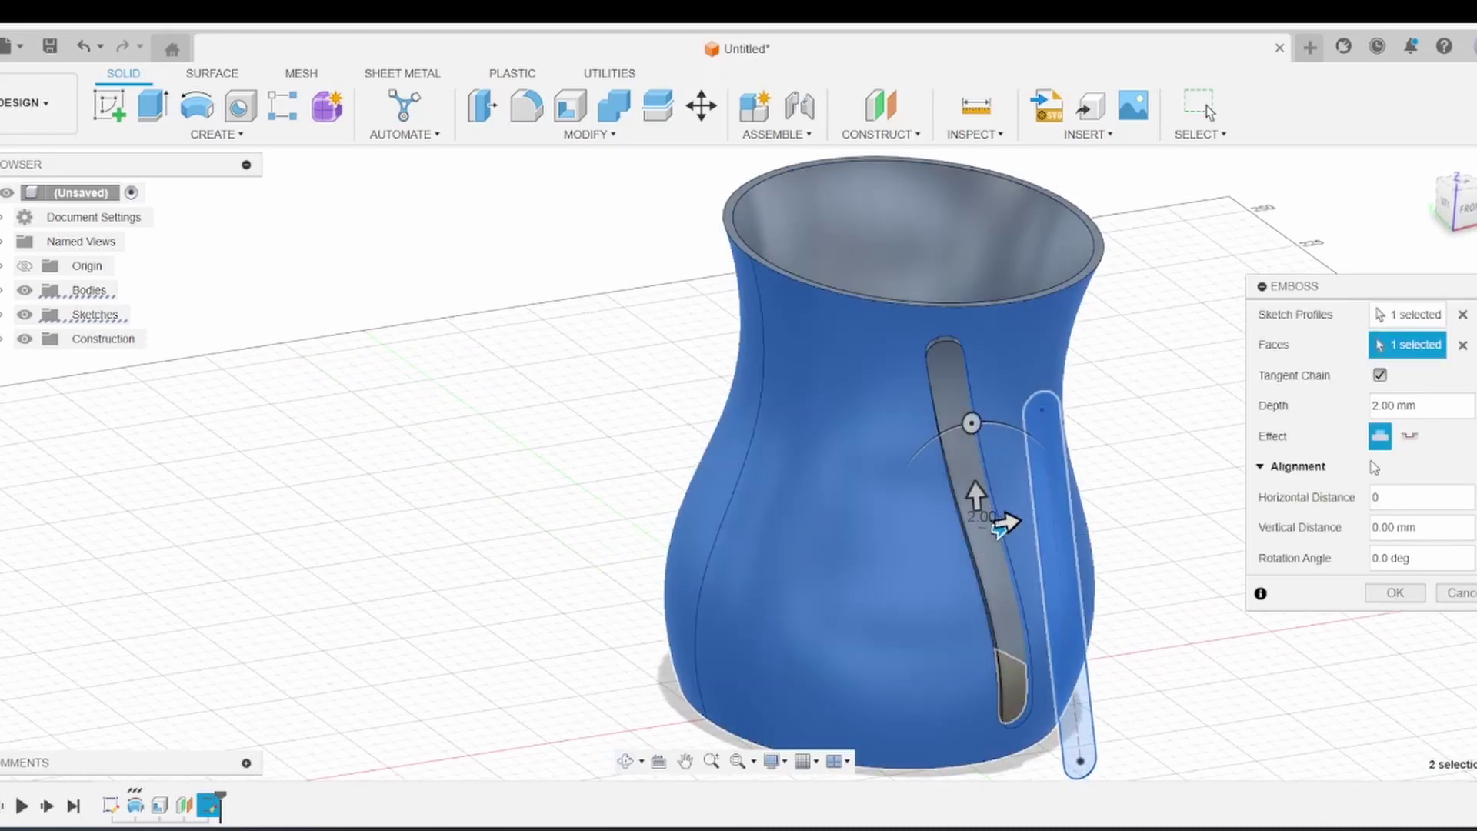
# Step: Set the emboss depth of the slot to 5 mm and apply the emboss
pyautogui.click(1418, 406)
pyautogui.press('Return')
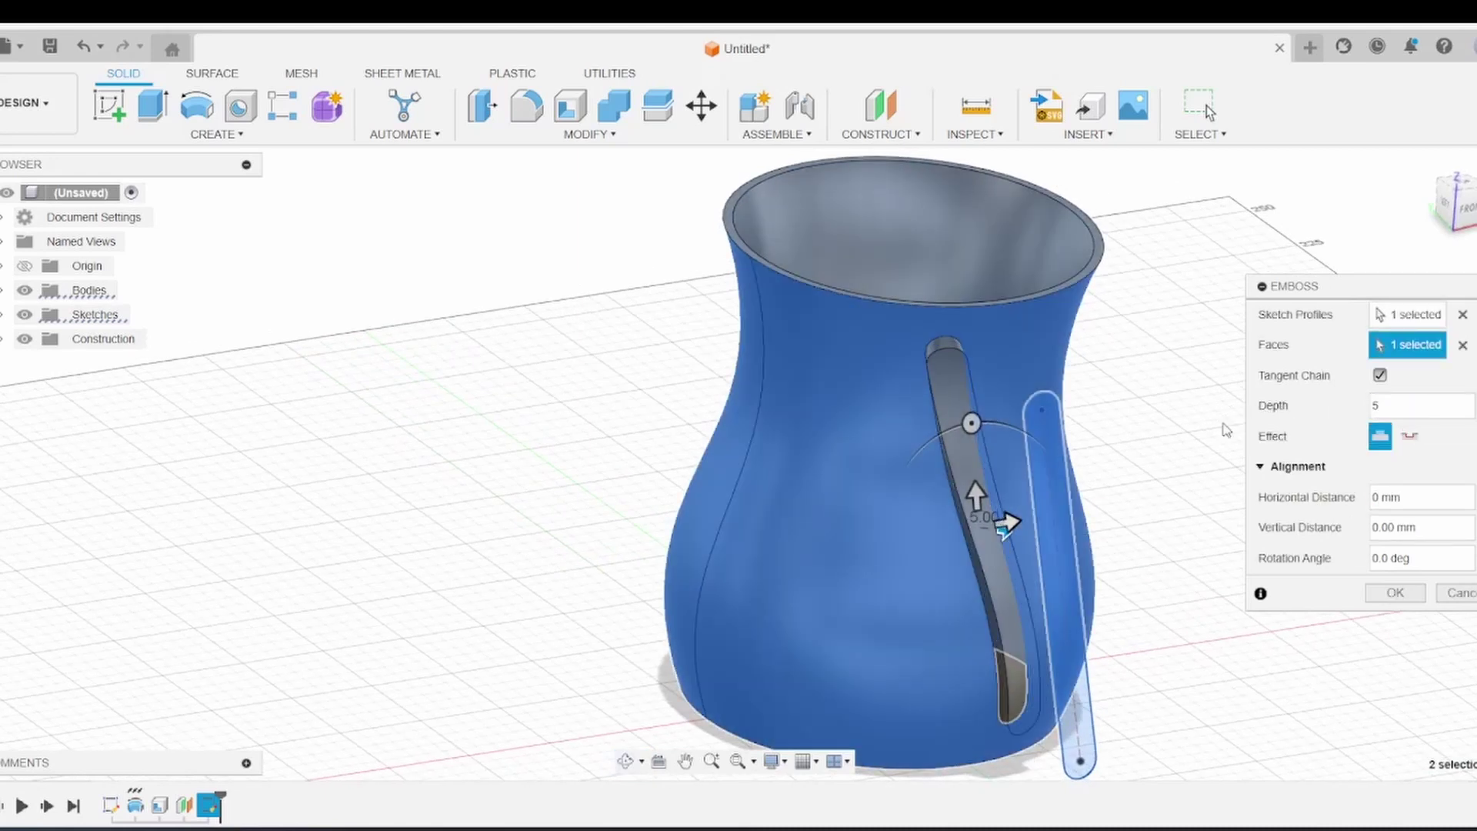
pyautogui.click(1396, 594)
# Step: Start a constant-radius fillet on the embossed slot, selecting its outer rim edge and the edge where it meets the vase
pyautogui.keyDown('shift'); pyautogui.moveTo(1077, 508); pyautogui.dragTo(951, 529, button='middle'); pyautogui.keyUp('shift')
pyautogui.click(527, 105)
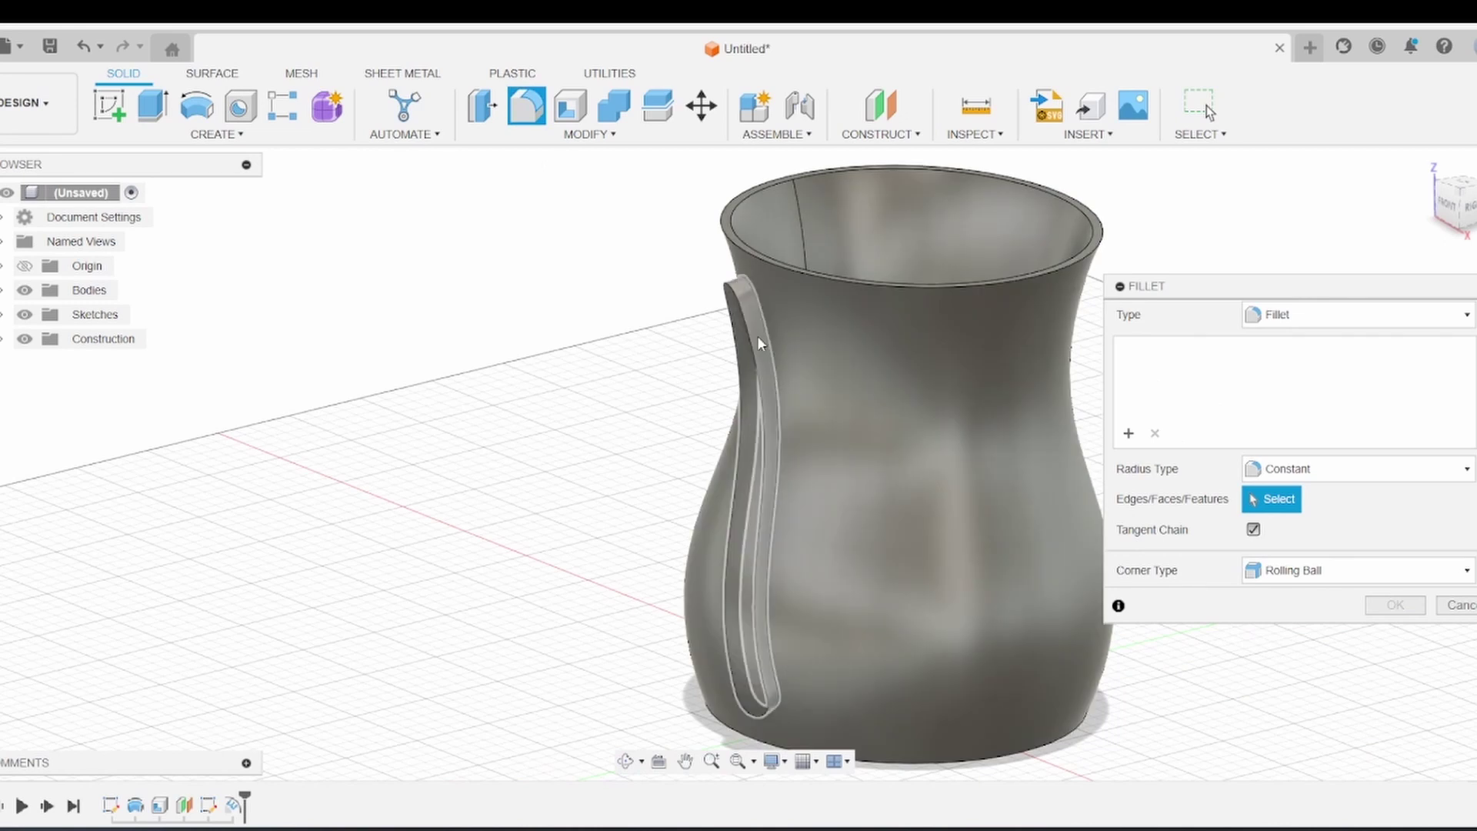
pyautogui.click(755, 351)
pyautogui.scroll(5, 773, 337)
pyautogui.click(773, 336)
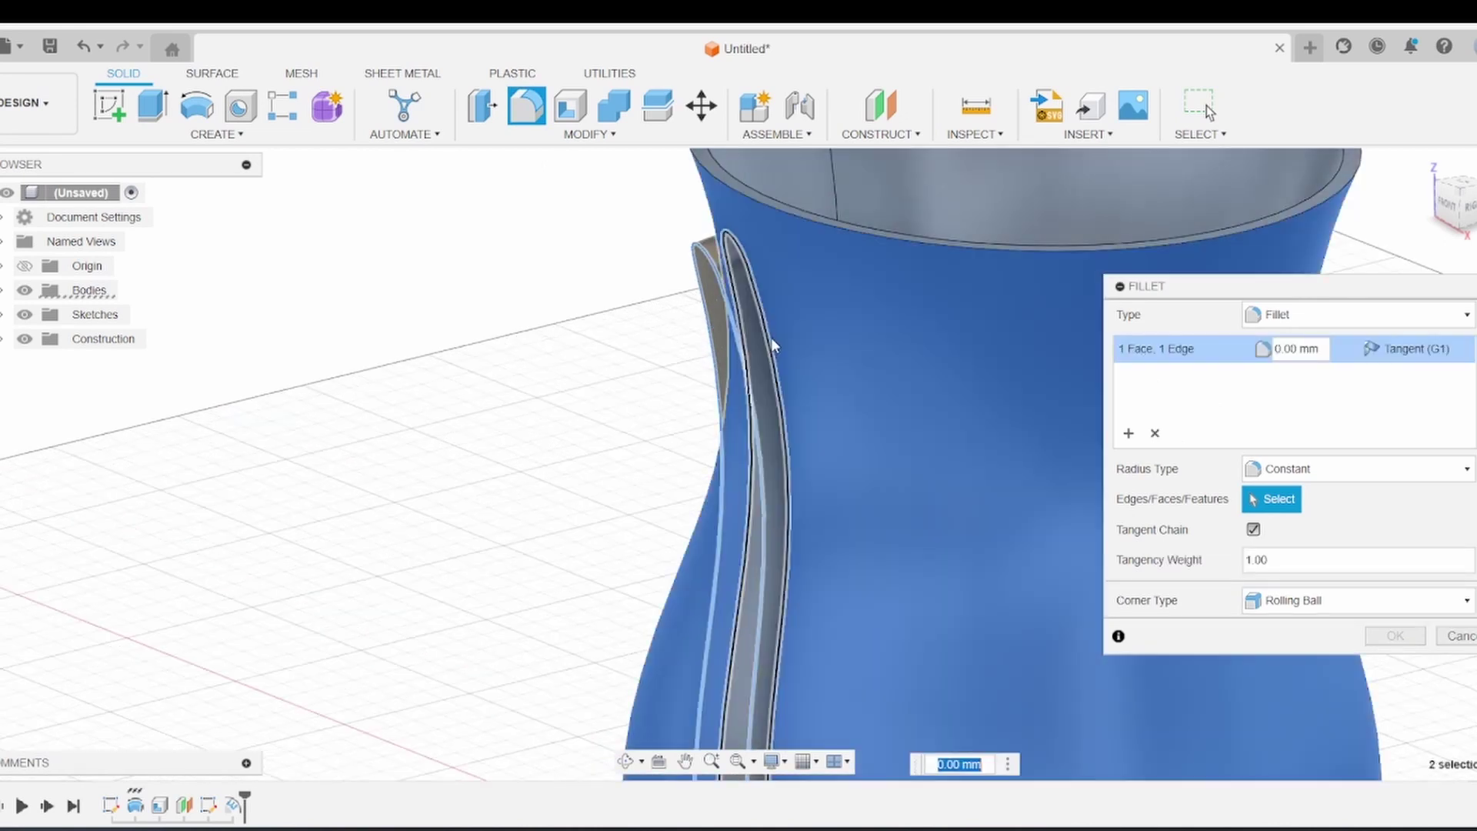
pyautogui.click(801, 348)
pyautogui.click(769, 349)
pyautogui.scroll(5, 745, 295)
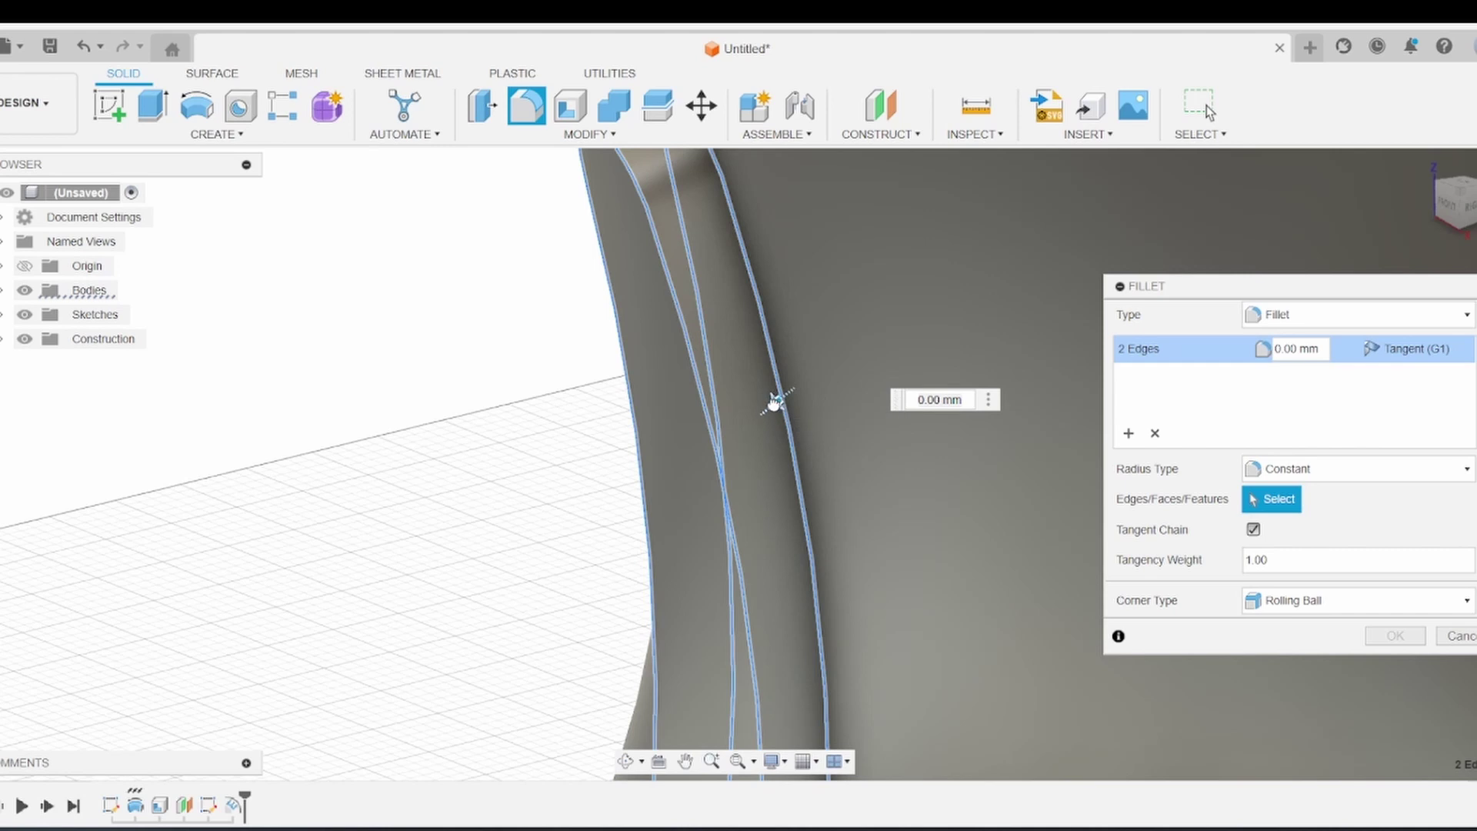
# Step: Try out fillet radii between about 1.5 and 3.6 mm on the two selected slot edges
pyautogui.moveTo(775, 401); pyautogui.dragTo(771, 404)
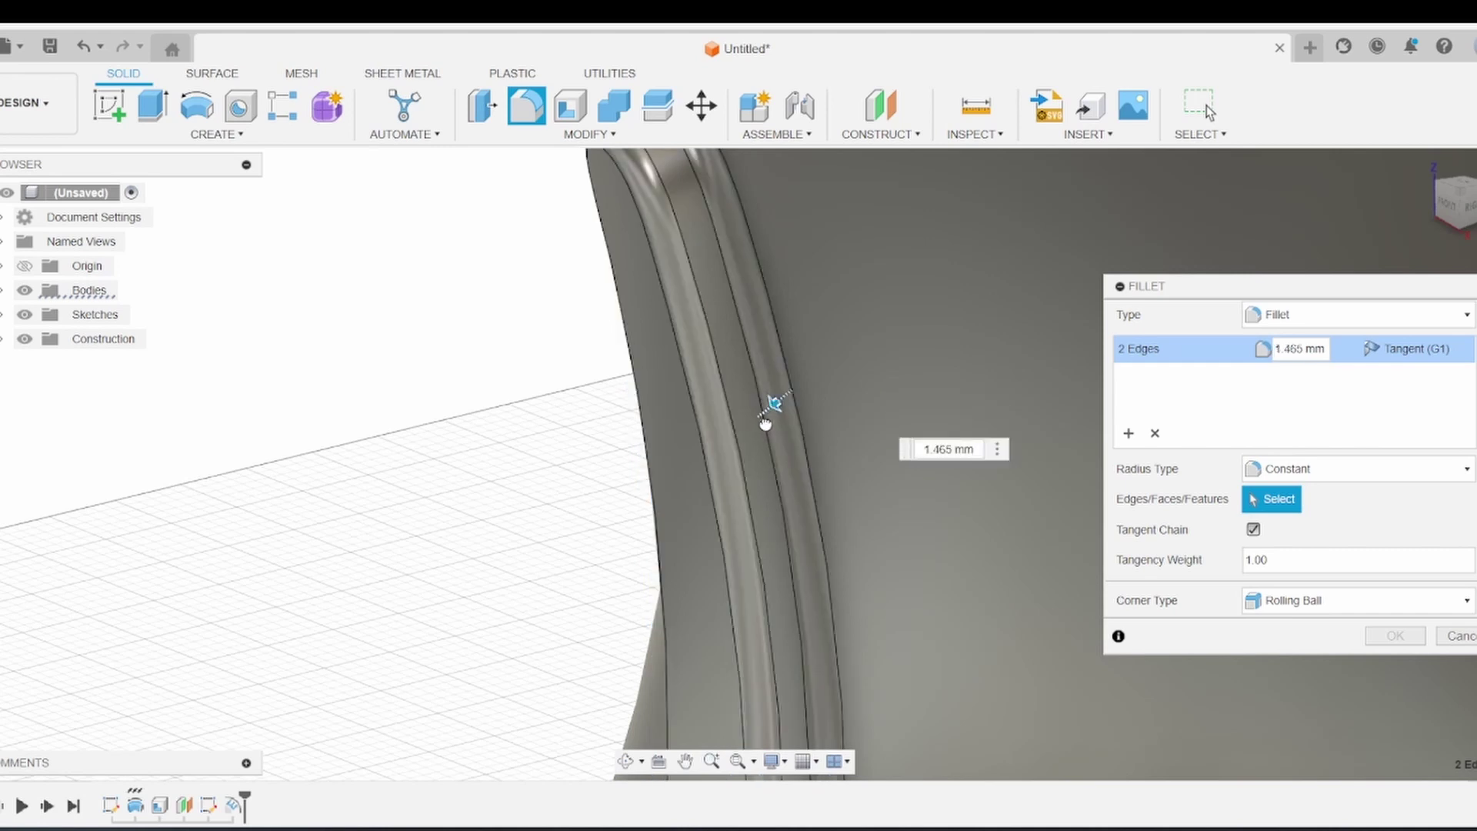
pyautogui.moveTo(766, 420); pyautogui.dragTo(770, 428)
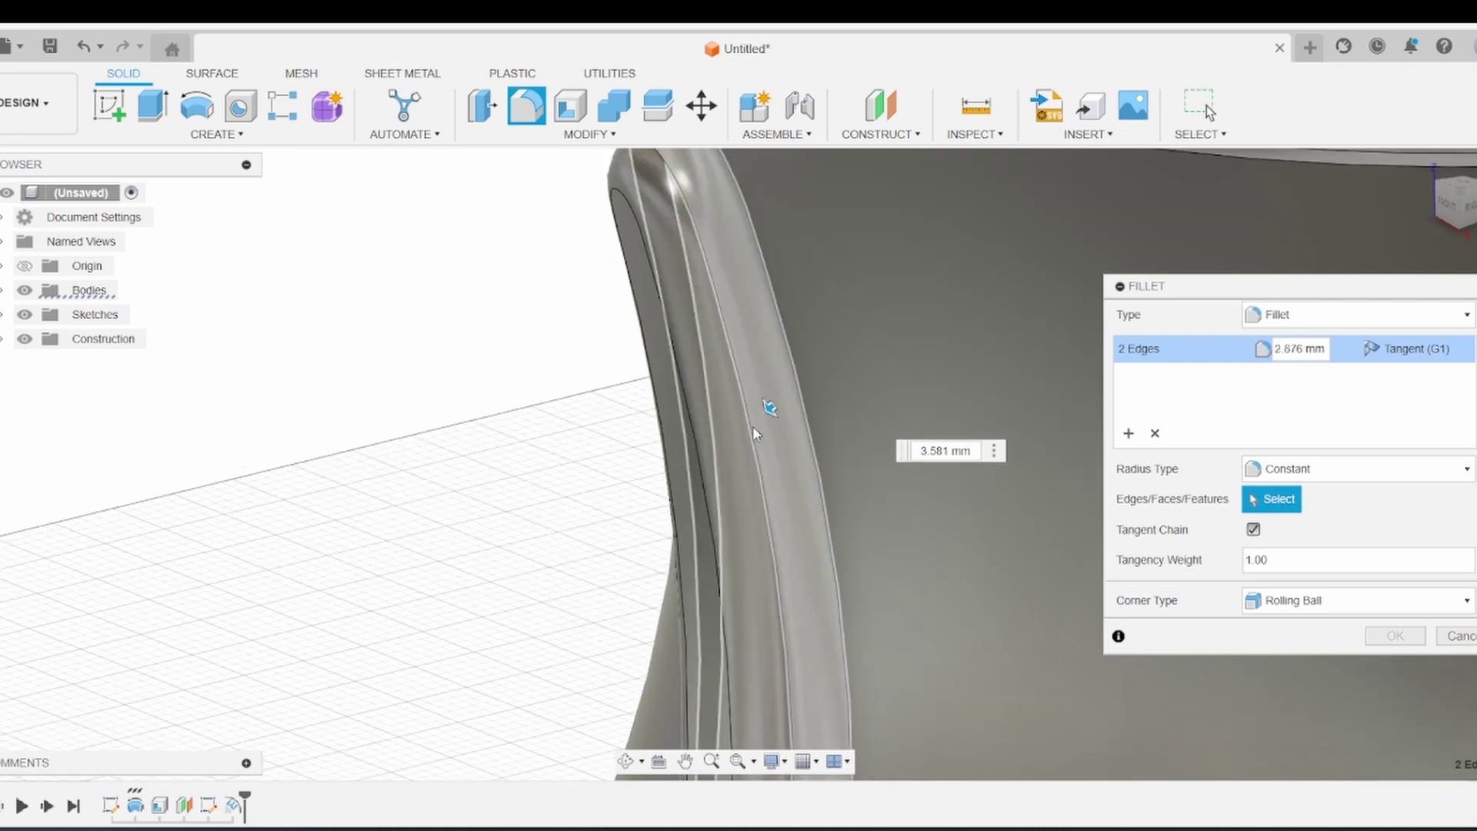
pyautogui.moveTo(753, 426); pyautogui.dragTo(741, 439)
pyautogui.scroll(-2, 740, 439)
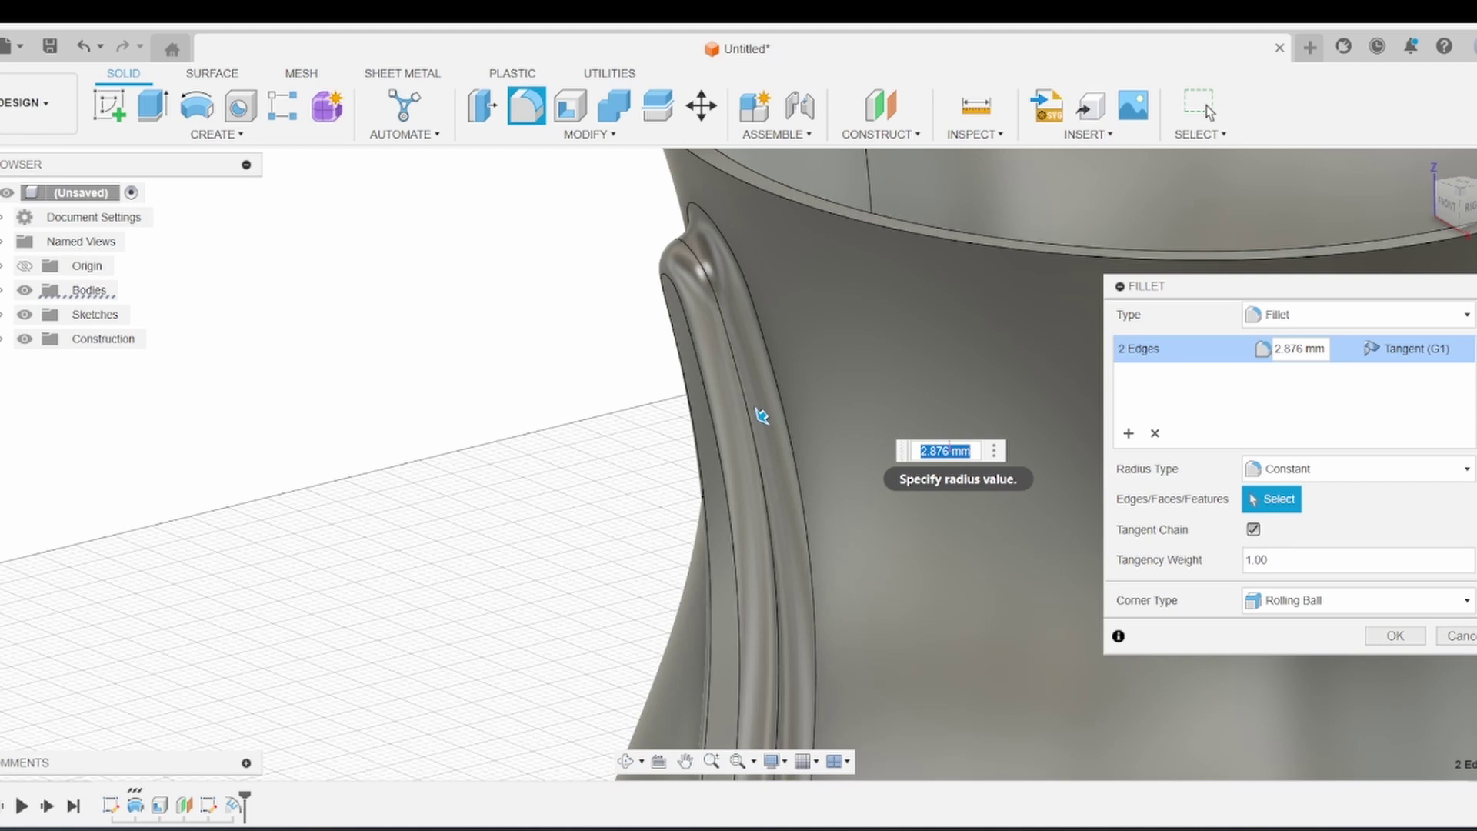
# Step: Set the fillet radius of the two slot edges to 2 mm and apply the fillet
pyautogui.write('2')
pyautogui.press('Return')
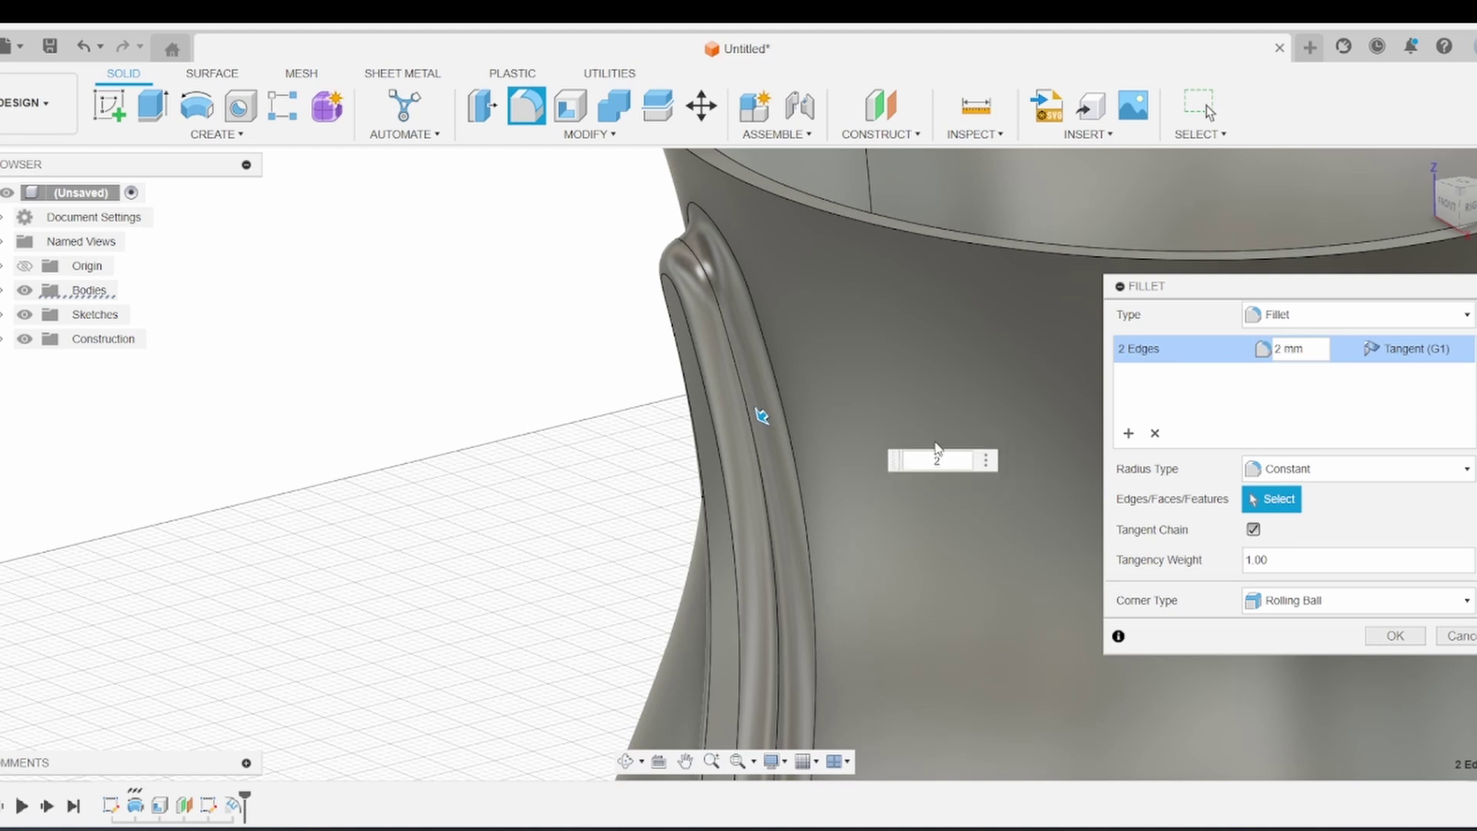
pyautogui.scroll(-3, 782, 282)
pyautogui.keyDown('shift'); pyautogui.moveTo(783, 280); pyautogui.dragTo(1000, 493, button='middle'); pyautogui.keyUp('shift')
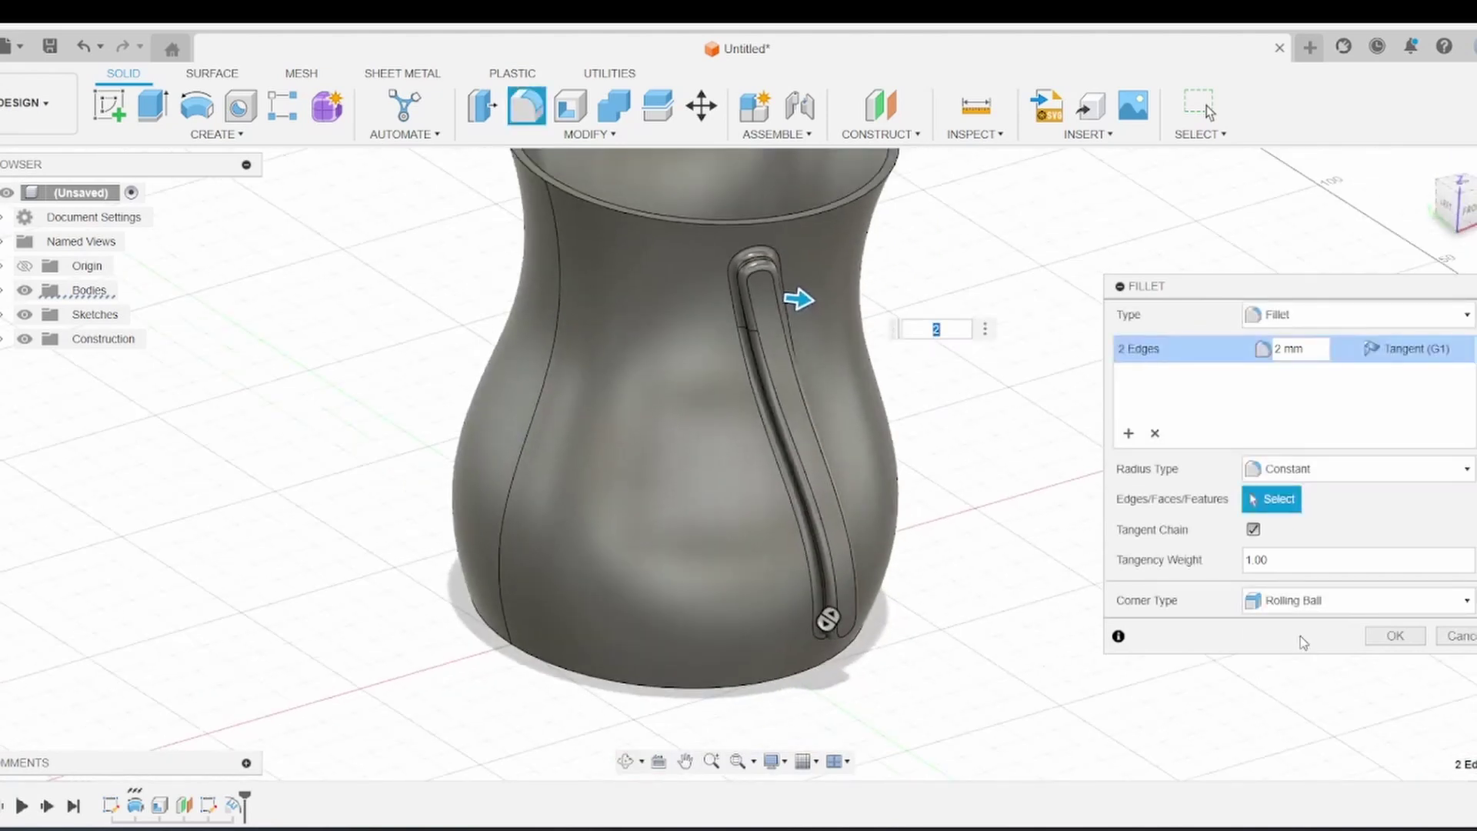
pyautogui.press('Return')
pyautogui.keyDown('shift'); pyautogui.moveTo(851, 470); pyautogui.dragTo(956, 529, button='middle'); pyautogui.keyUp('shift')
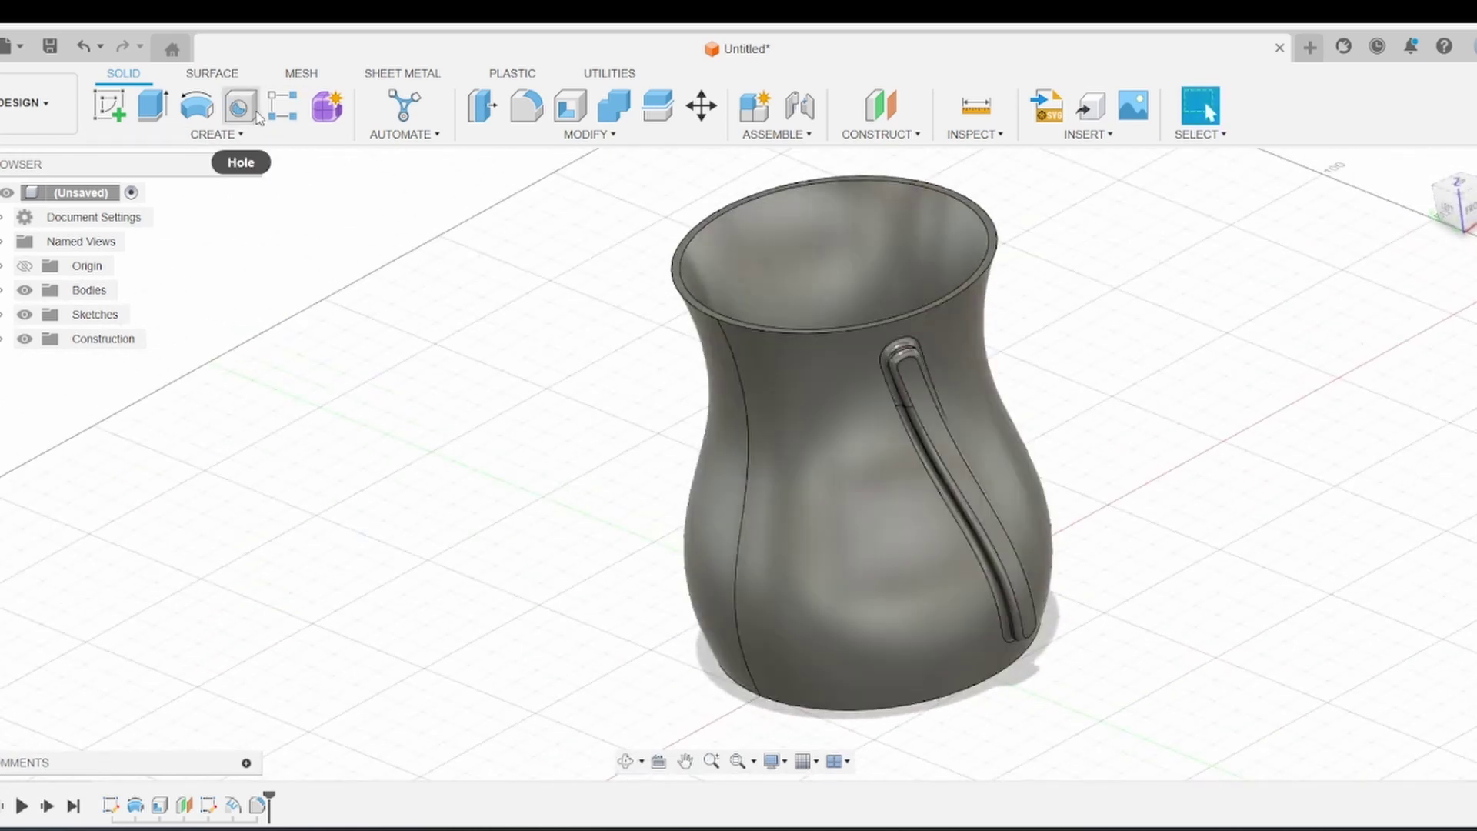
# Step: Start a circular pattern of features with the slot's emboss and its fillet as the objects
pyautogui.click(283, 106)
pyautogui.moveTo(854, 495)
pyautogui.keyDown('shift'); pyautogui.mouseDown(button='middle')
pyautogui.moveTo(851, 472)
pyautogui.moveTo(877, 468)
pyautogui.moveTo(877, 481)
pyautogui.mouseUp(button='middle'); pyautogui.keyUp('shift')
pyautogui.click(1408, 344)
pyautogui.click(1389, 403)
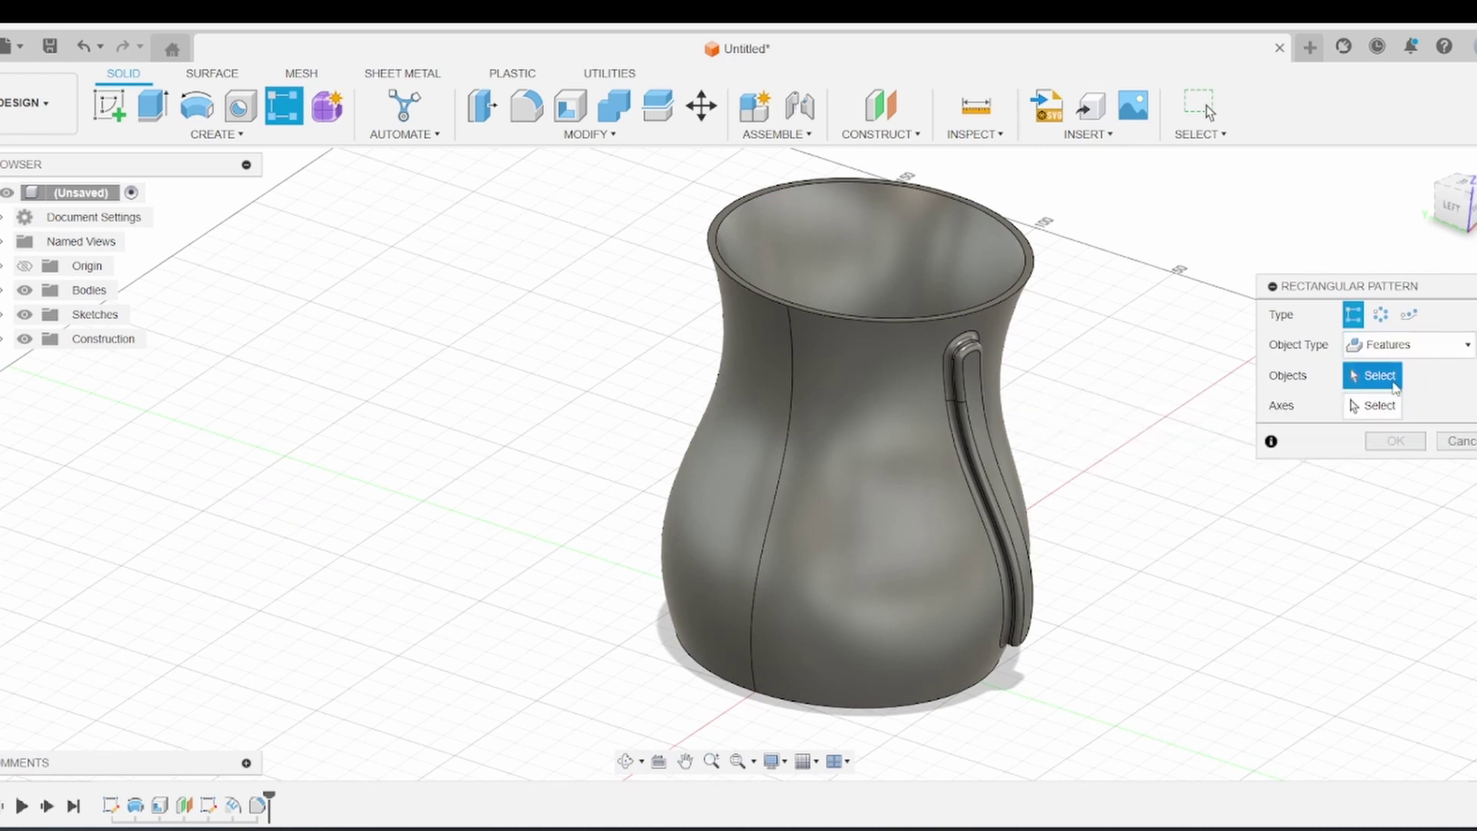
pyautogui.click(1379, 314)
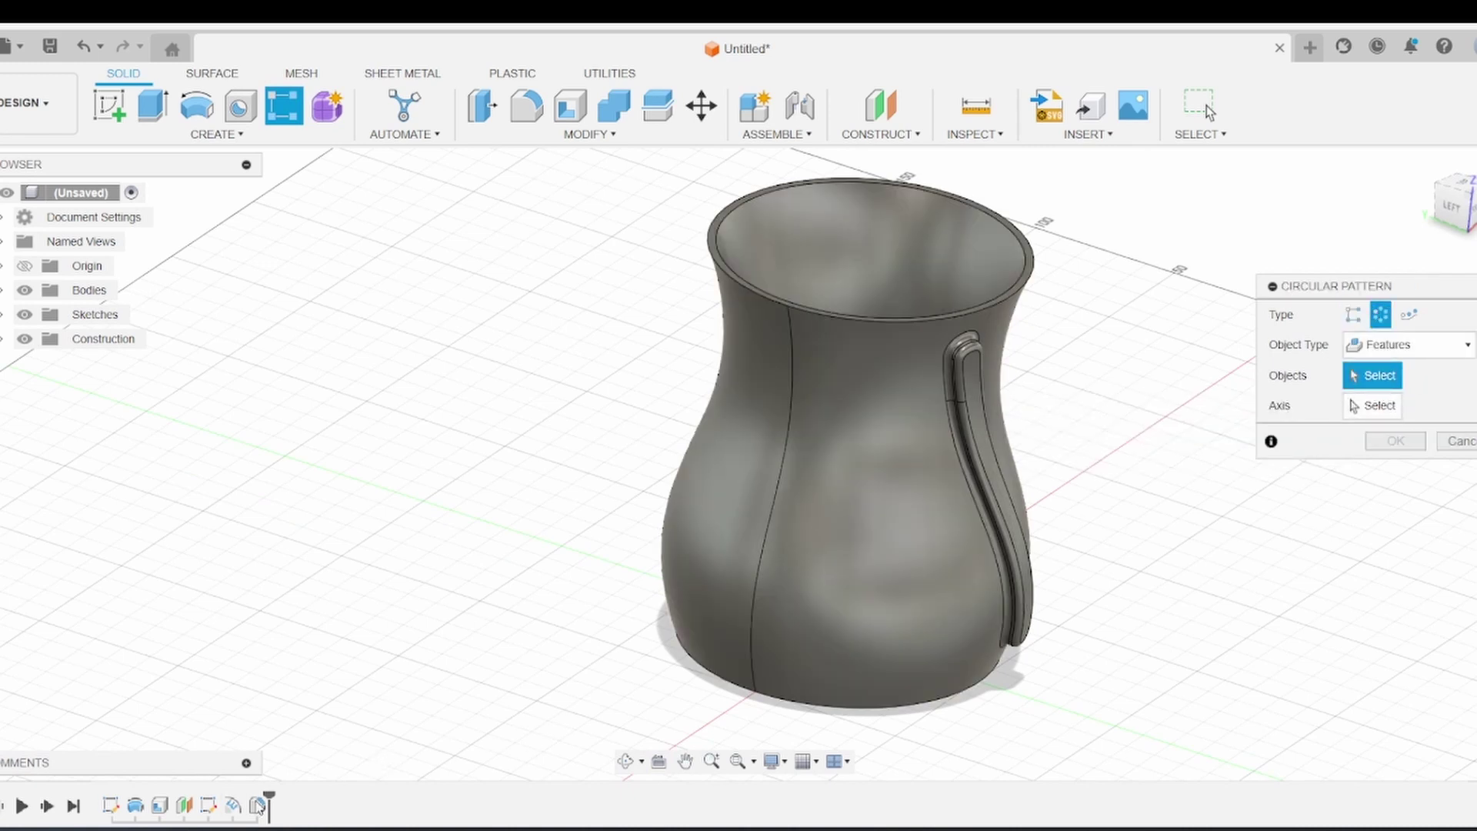
pyautogui.click(231, 808)
pyautogui.click(257, 806)
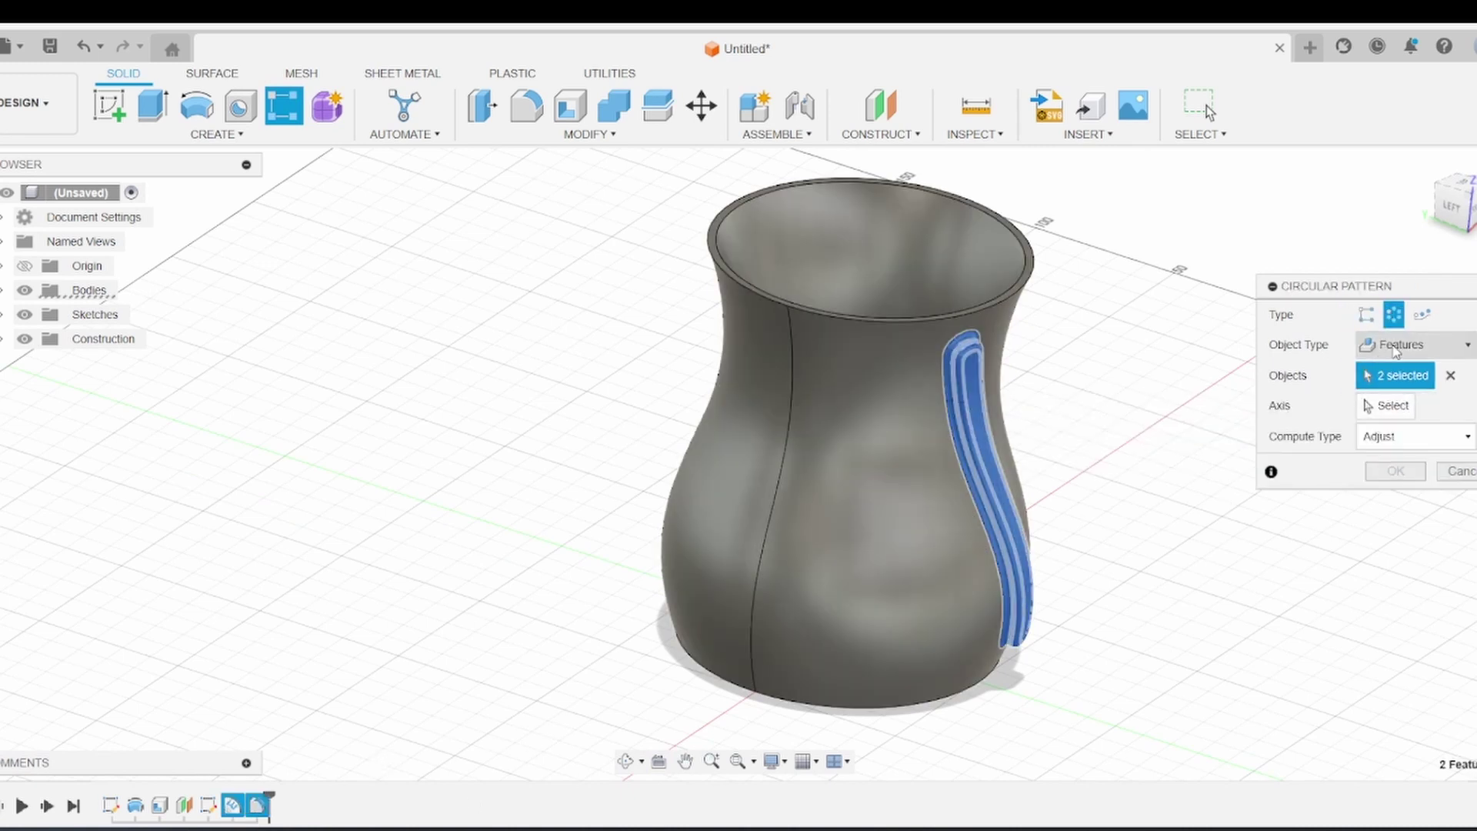
# Step: Pattern the embossed slot fully around the vertical Z axis with a quantity of 15
pyautogui.click(1392, 406)
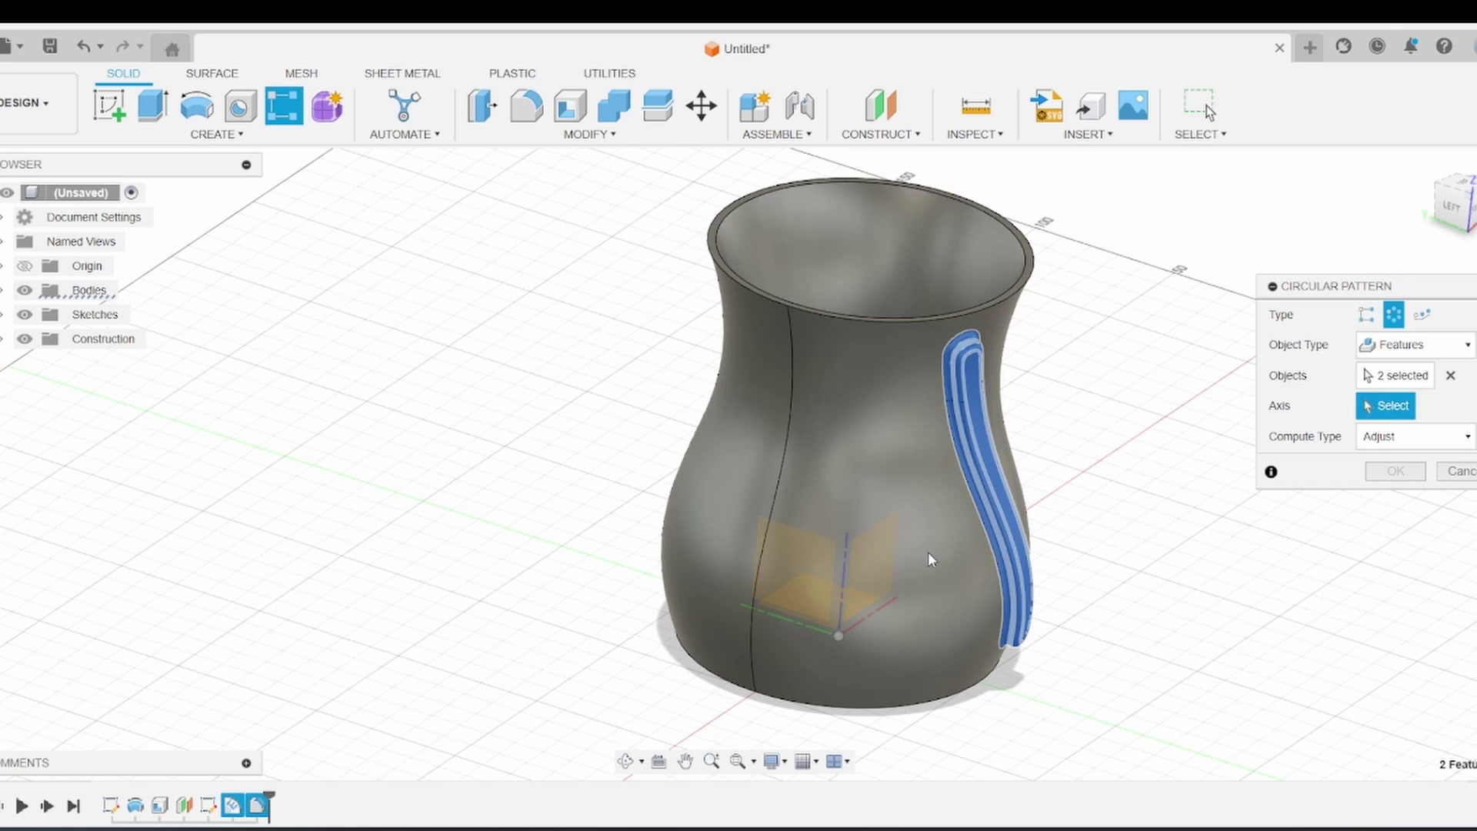
pyautogui.click(842, 594)
pyautogui.click(1327, 499)
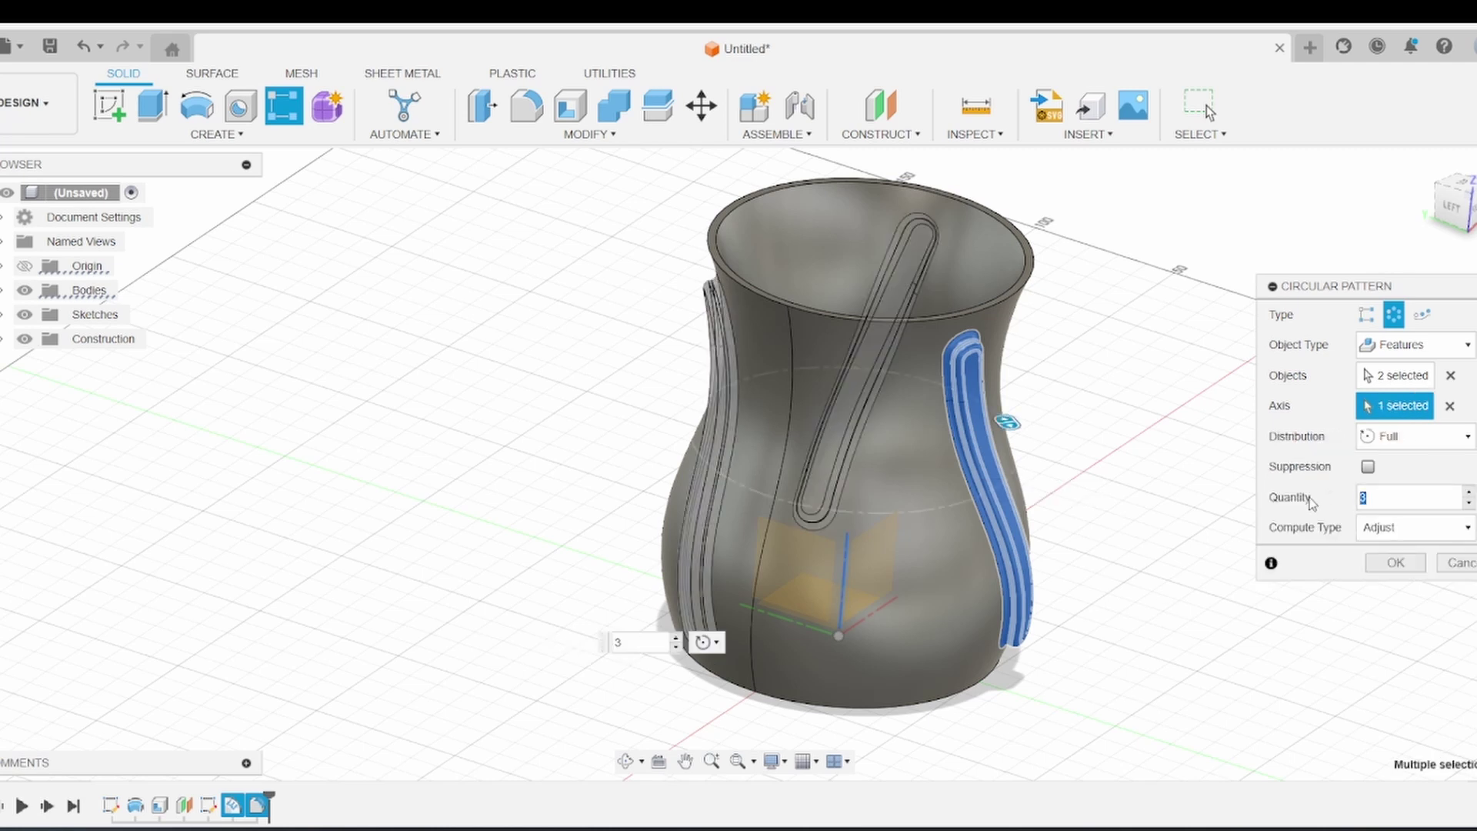
pyautogui.keyDown('shift'); pyautogui.moveTo(1093, 519); pyautogui.dragTo(931, 524, button='middle'); pyautogui.keyUp('shift')
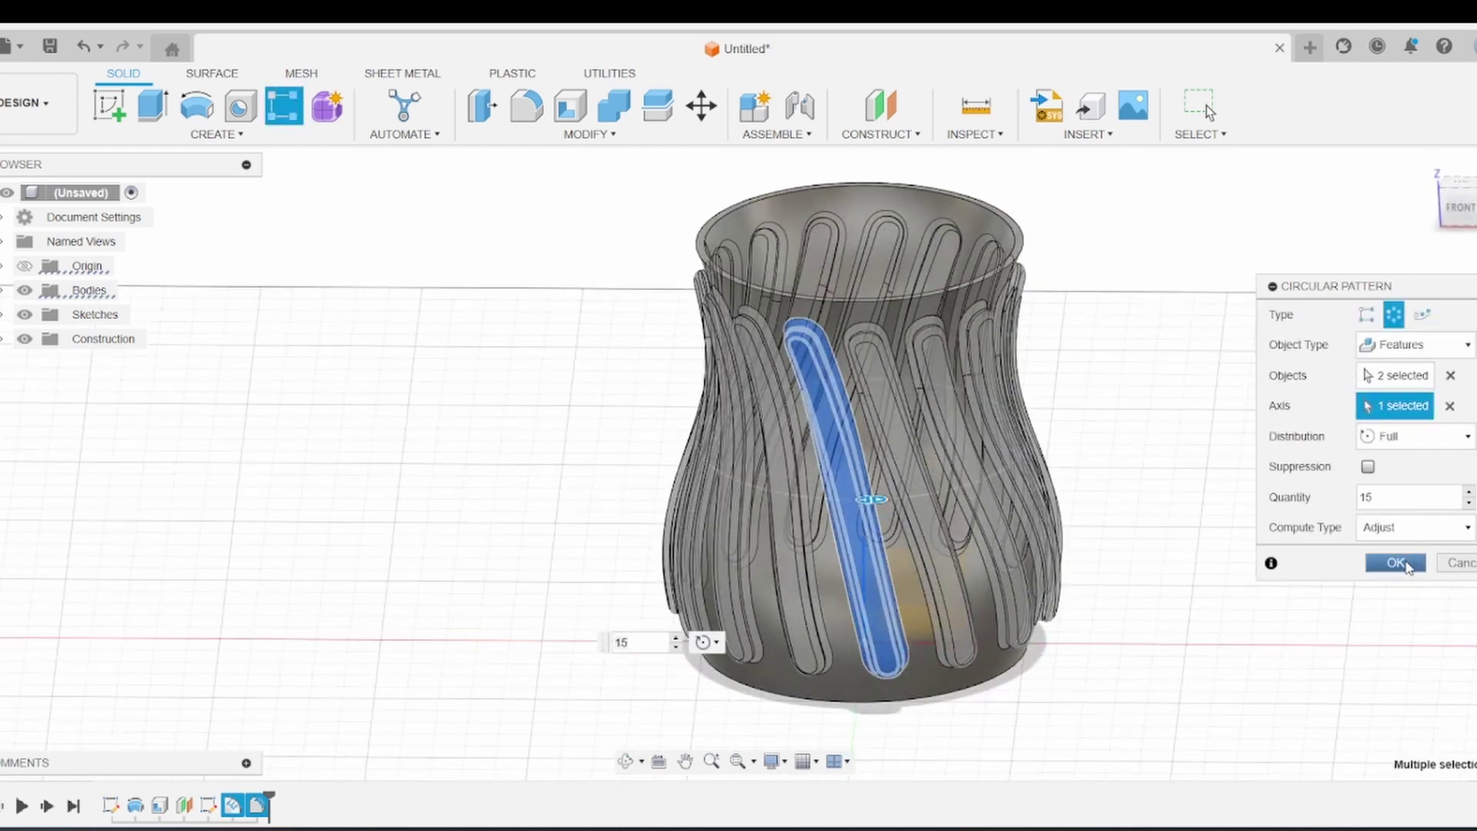
pyautogui.click(1406, 566)
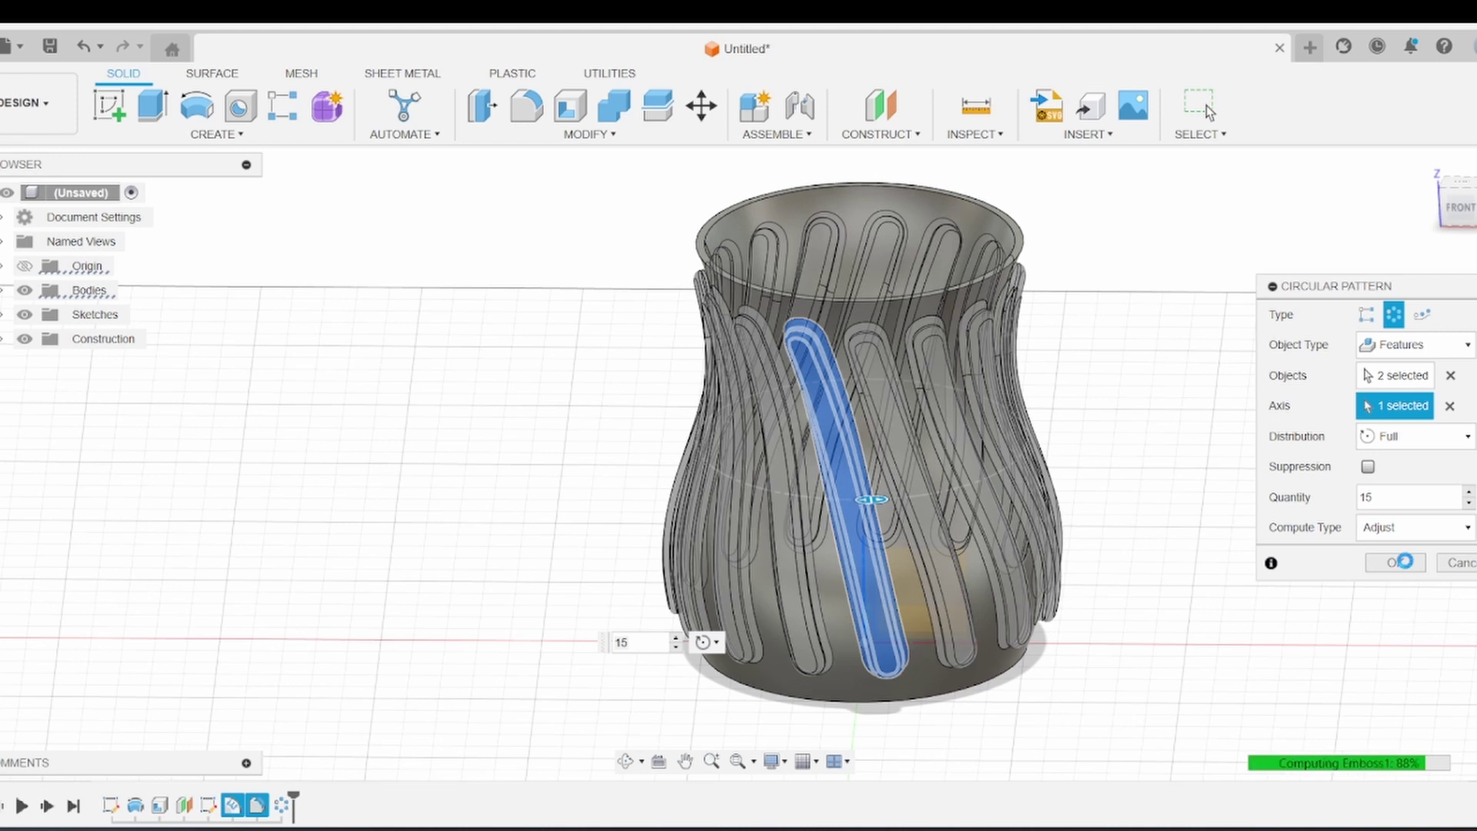
pyautogui.click(1396, 562)
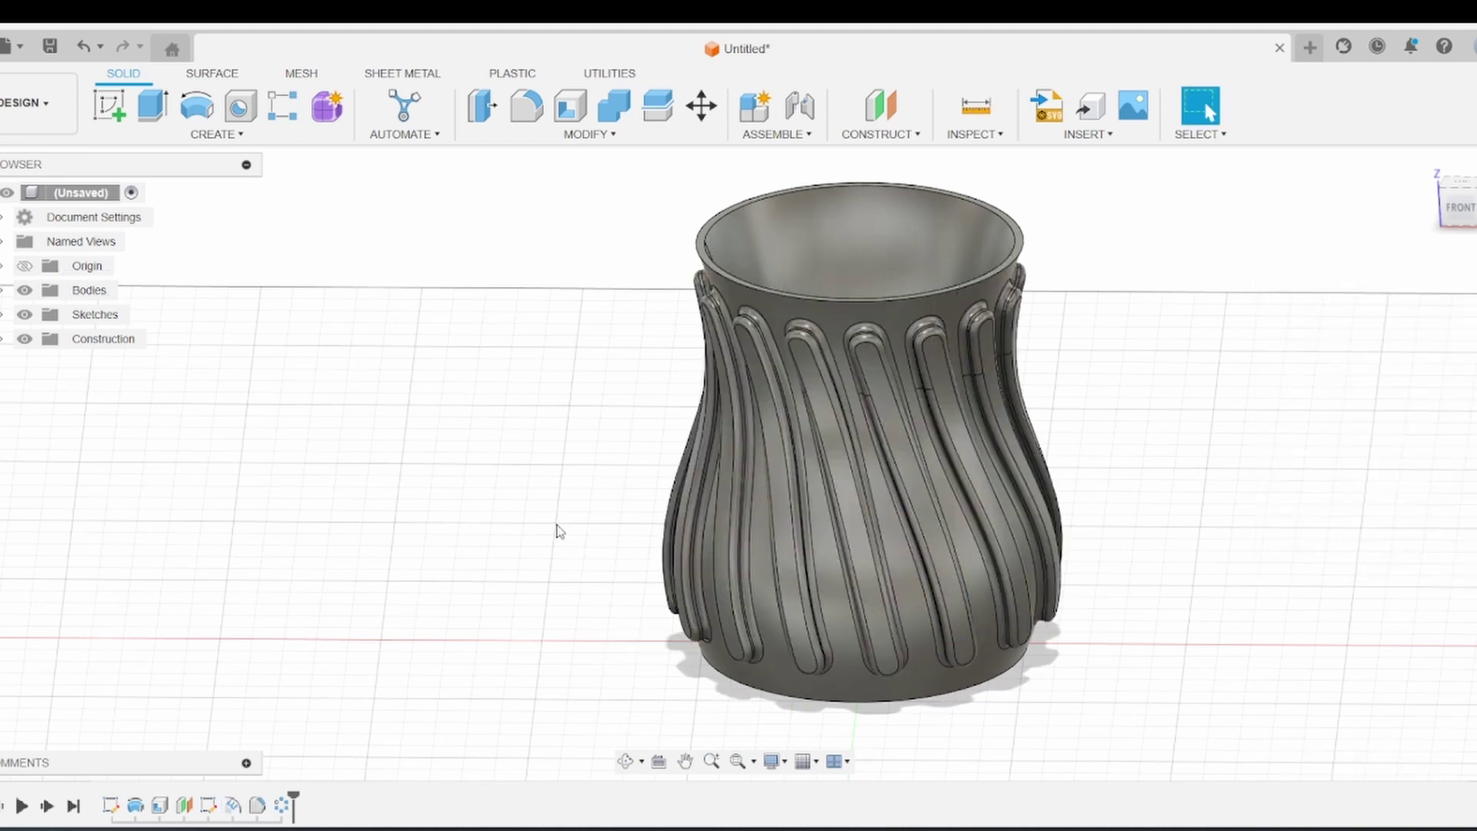
# Step: Examine the patterned slots around the vase from several sides and from below
pyautogui.keyDown('shift'); pyautogui.moveTo(695, 587); pyautogui.dragTo(596, 570, button='middle'); pyautogui.keyUp('shift')
pyautogui.keyDown('shift'); pyautogui.moveTo(772, 554); pyautogui.dragTo(907, 595, button='middle'); pyautogui.keyUp('shift')
pyautogui.scroll(3, 1011, 423)
pyautogui.keyDown('shift'); pyautogui.moveTo(950, 521); pyautogui.dragTo(707, 460, button='middle'); pyautogui.keyUp('shift')
pyautogui.keyDown('shift'); pyautogui.moveTo(1037, 416); pyautogui.dragTo(1191, 390, button='middle'); pyautogui.keyUp('shift')
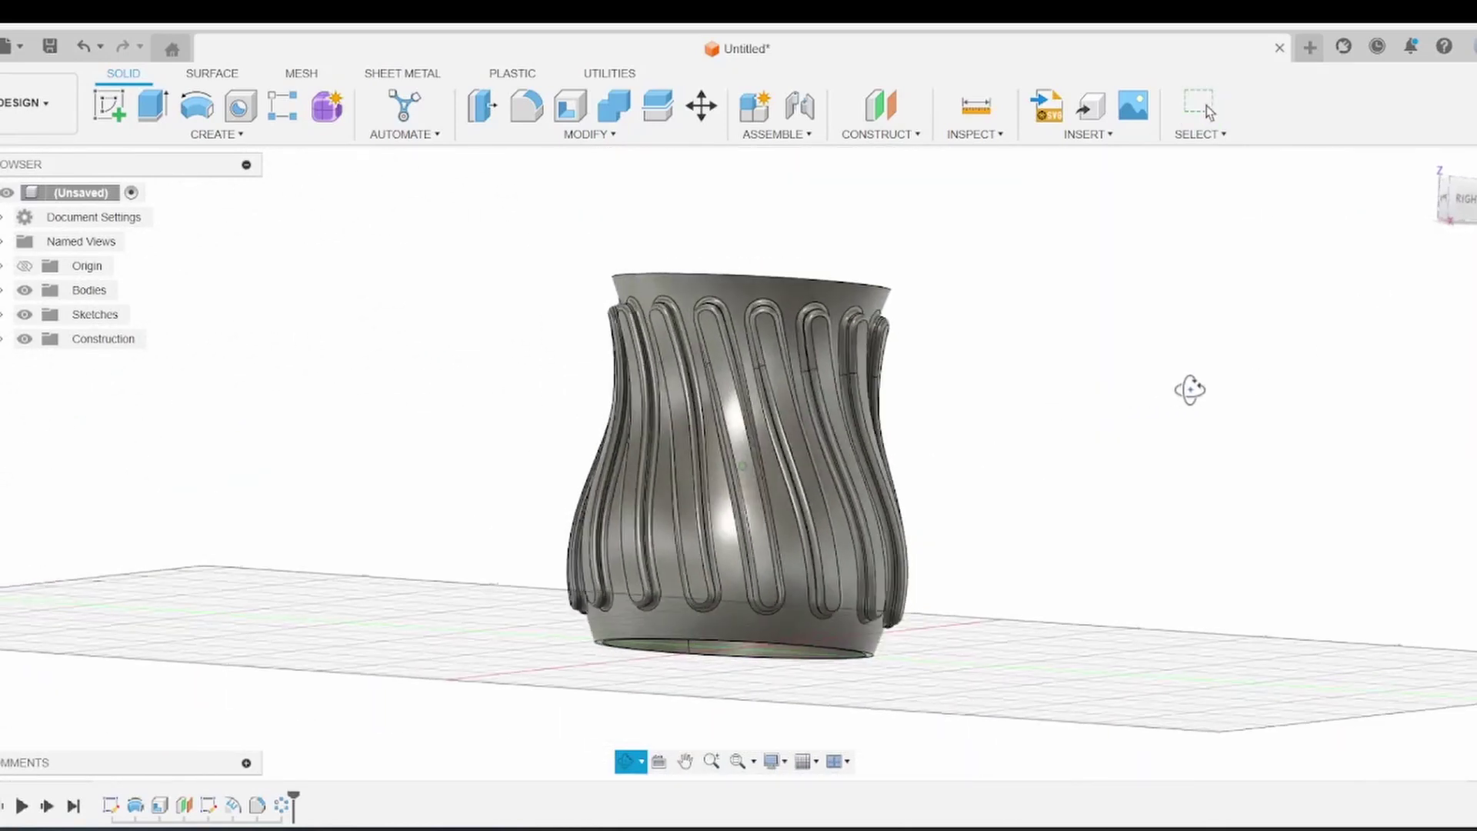
pyautogui.keyDown('shift'); pyautogui.moveTo(1282, 419); pyautogui.dragTo(1035, 616, button='middle'); pyautogui.keyUp('shift')
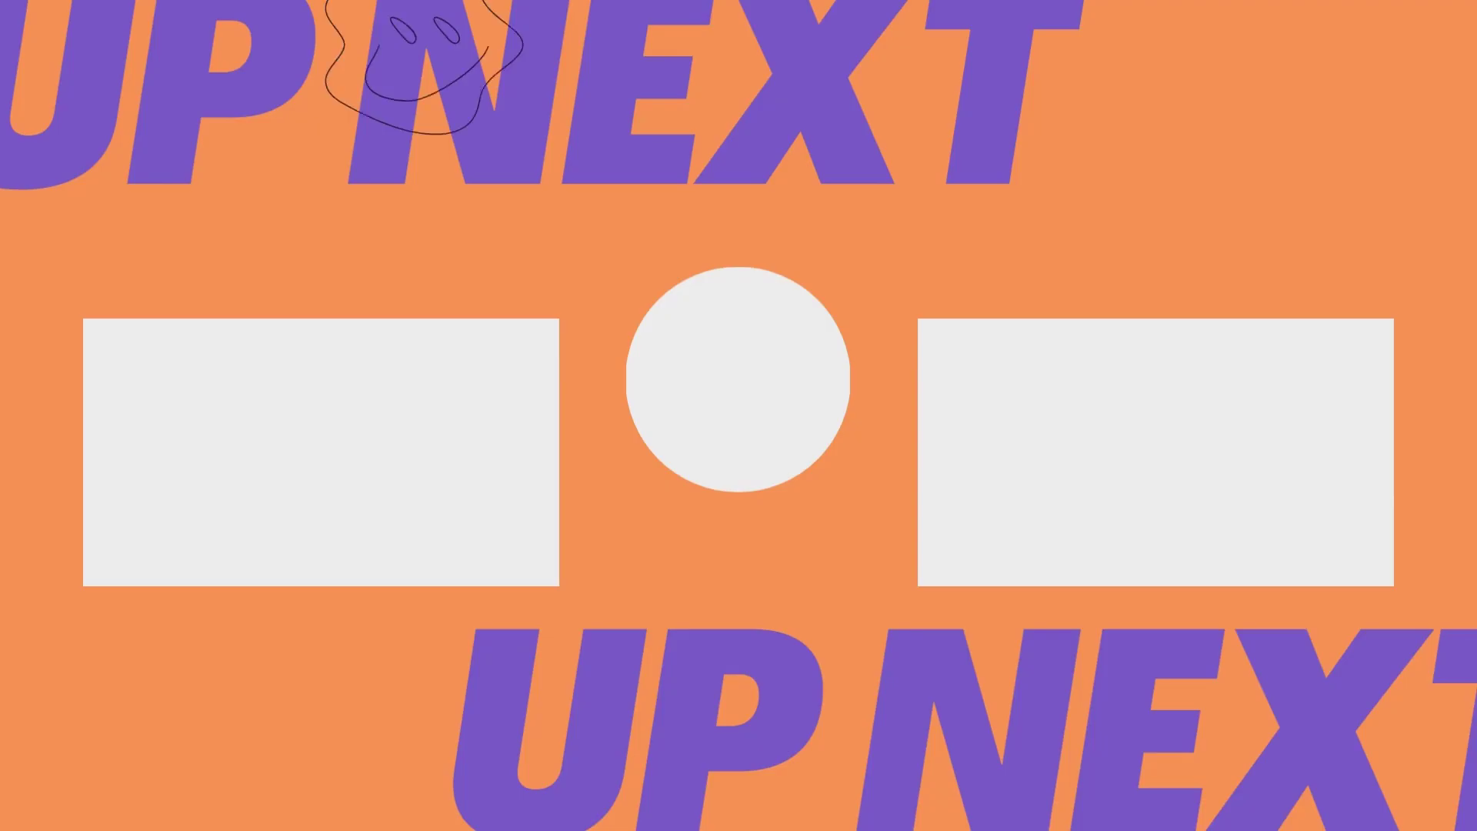